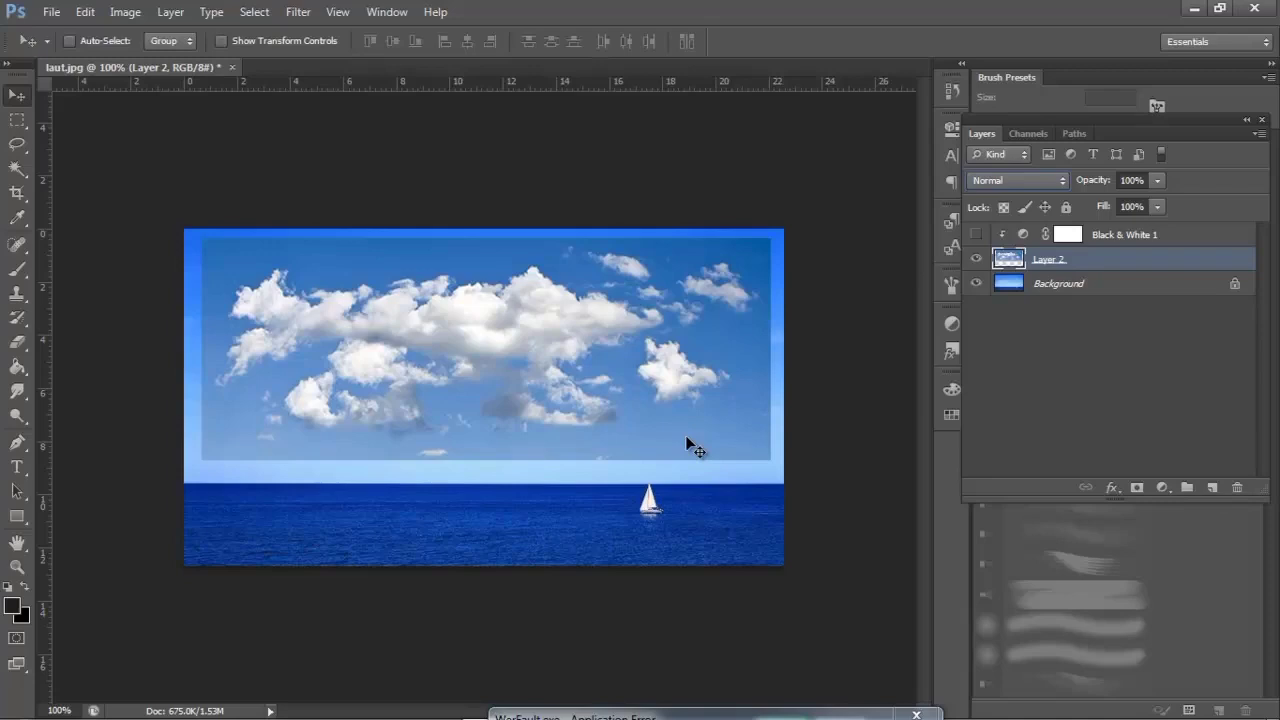
Step: Move the Layer 2 cloud panel slightly on the canvas
mouse_move(608, 334)
mouse_down()
mouse_move(610, 553)
mouse_move(622, 307)
mouse_move(628, 491)
mouse_move(646, 349)
mouse_move(663, 374)
mouse_move(586, 213)
mouse_move(620, 322)
mouse_move(655, 310)
mouse_move(681, 364)
mouse_move(673, 400)
mouse_move(654, 391)
mouse_move(651, 288)
mouse_move(609, 437)
mouse_move(645, 385)
mouse_move(643, 250)
mouse_move(650, 275)
mouse_move(624, 334)
mouse_move(609, 320)
mouse_move(623, 314)
mouse_move(610, 448)
mouse_move(627, 345)
mouse_move(620, 305)
mouse_move(621, 358)
mouse_move(614, 300)
mouse_move(616, 332)
mouse_move(606, 320)
mouse_up()
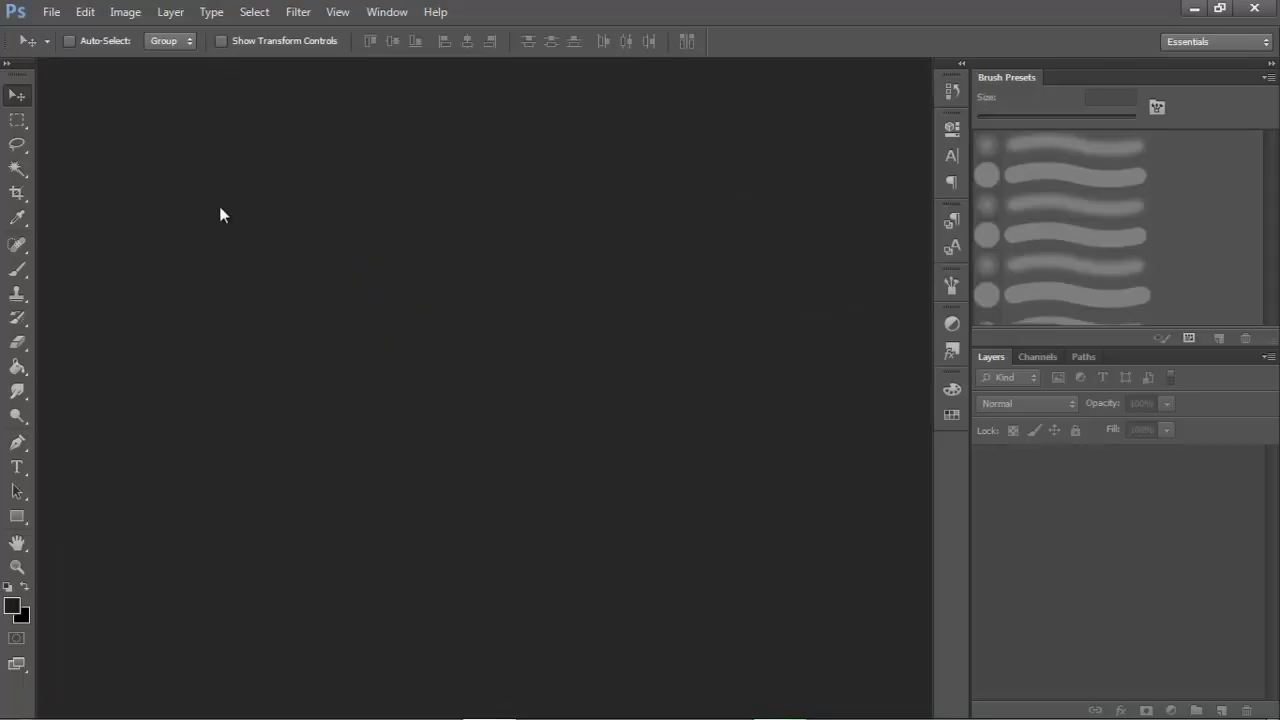
Step: Open awan.jpg and laut.jpg together after moving the error message aside
click(51, 11)
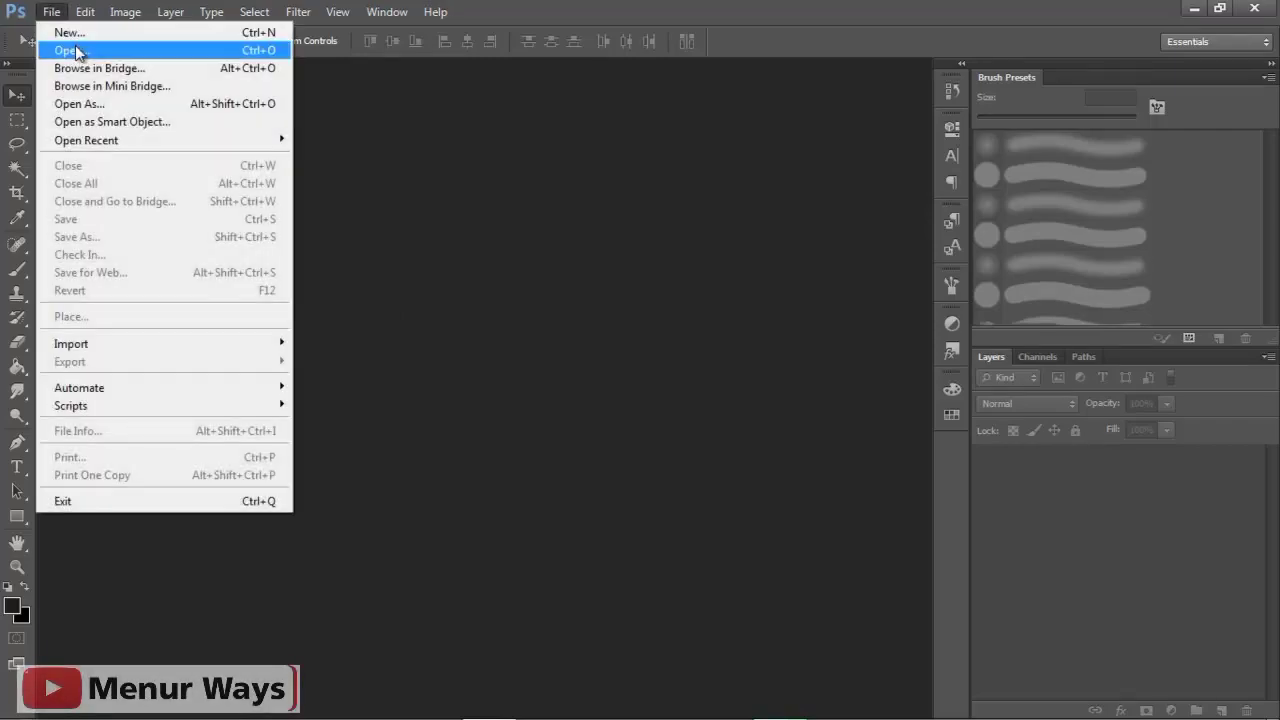
click(75, 52)
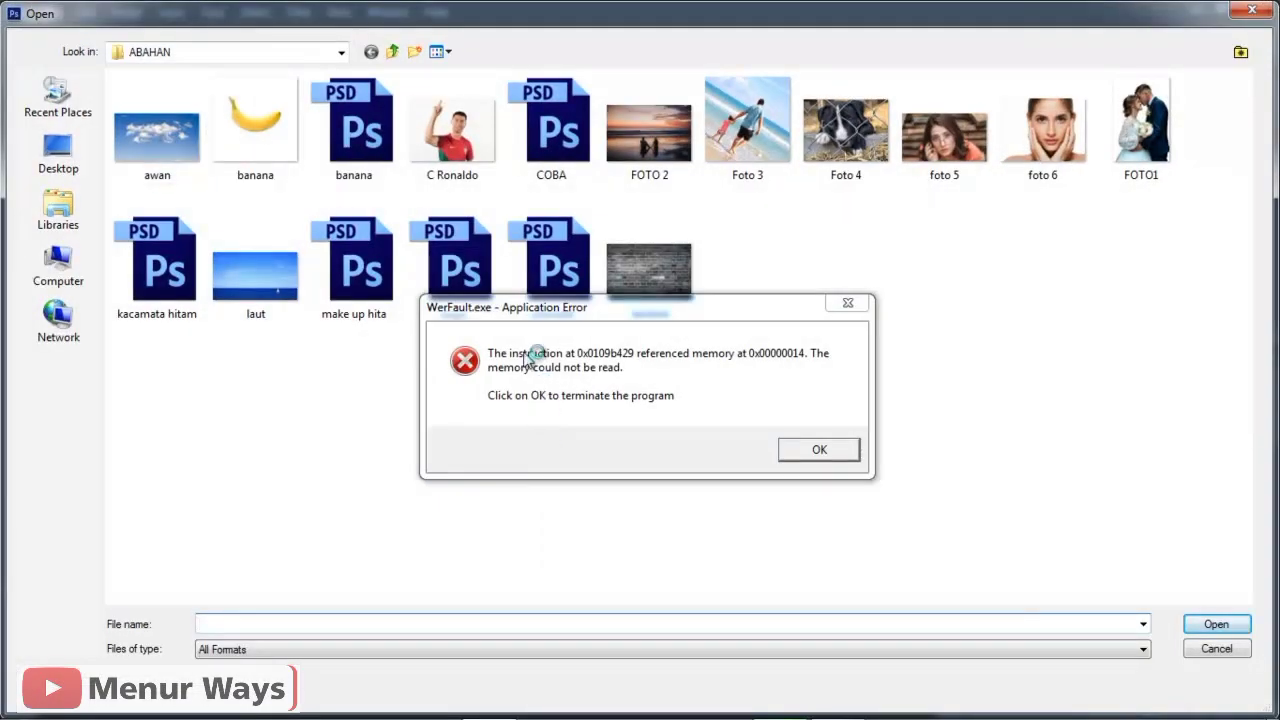
drag(528, 307, 596, 716)
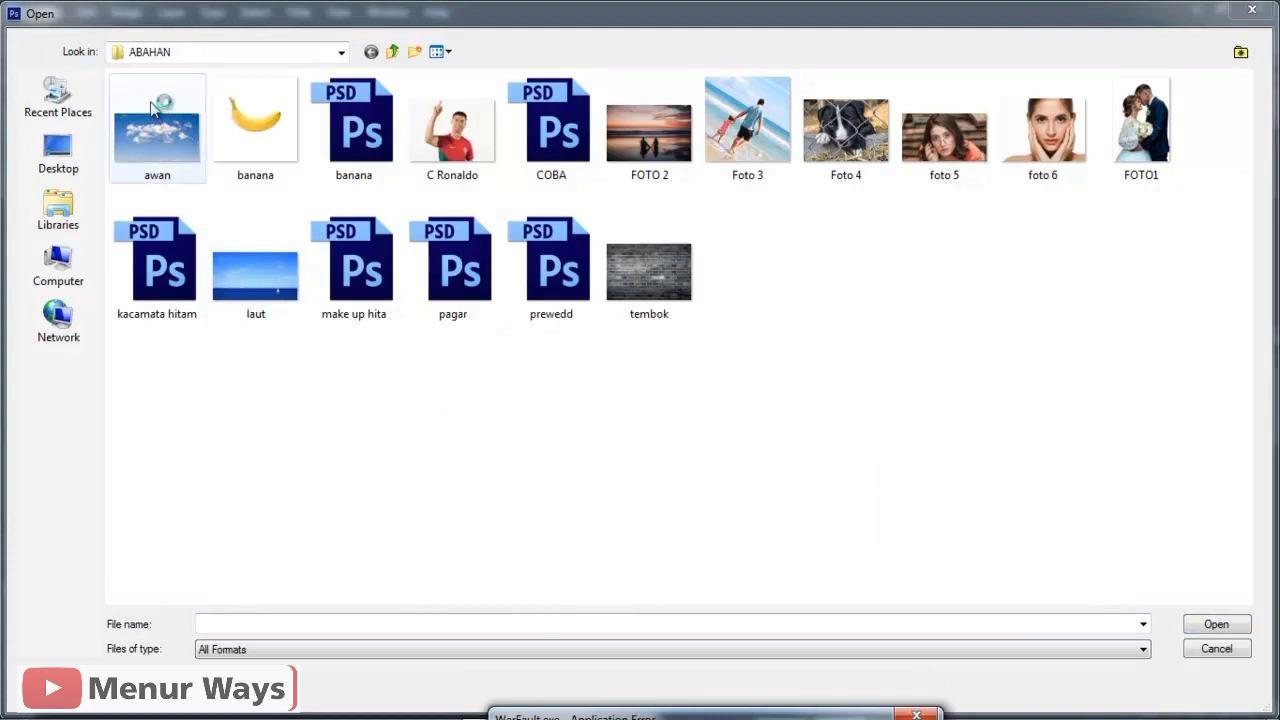
click(166, 150)
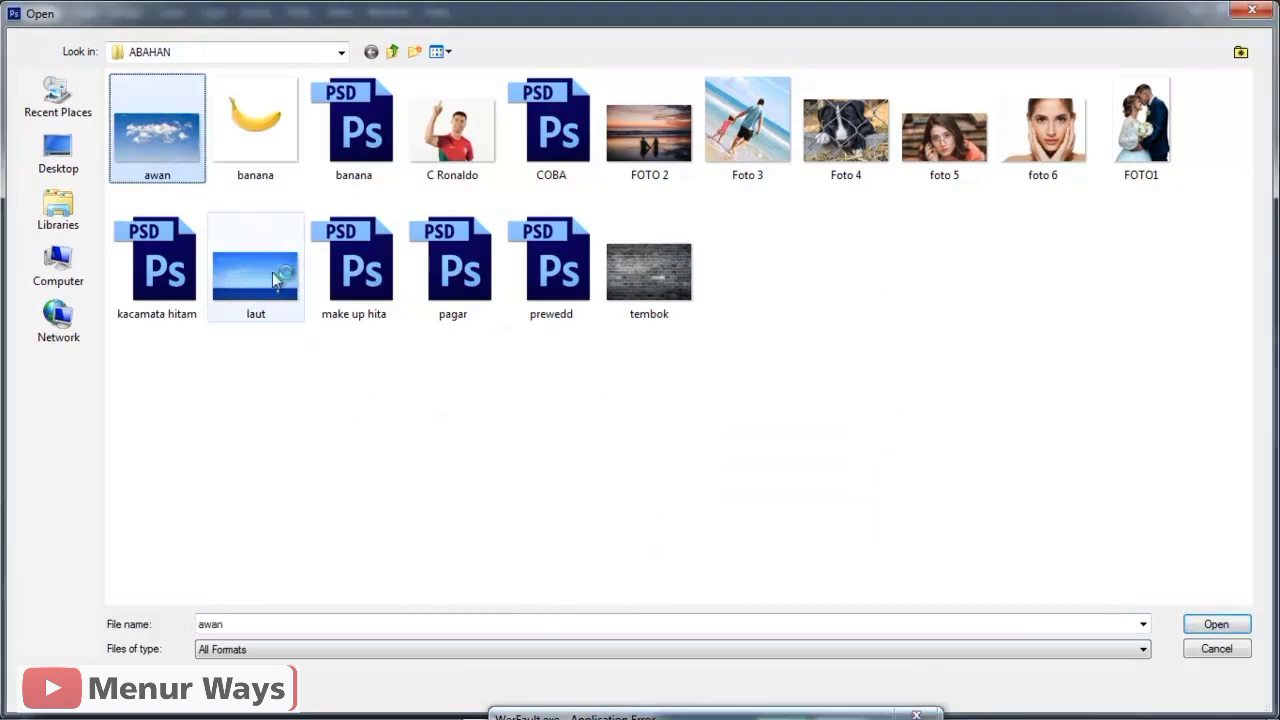
ctrl+click(274, 278)
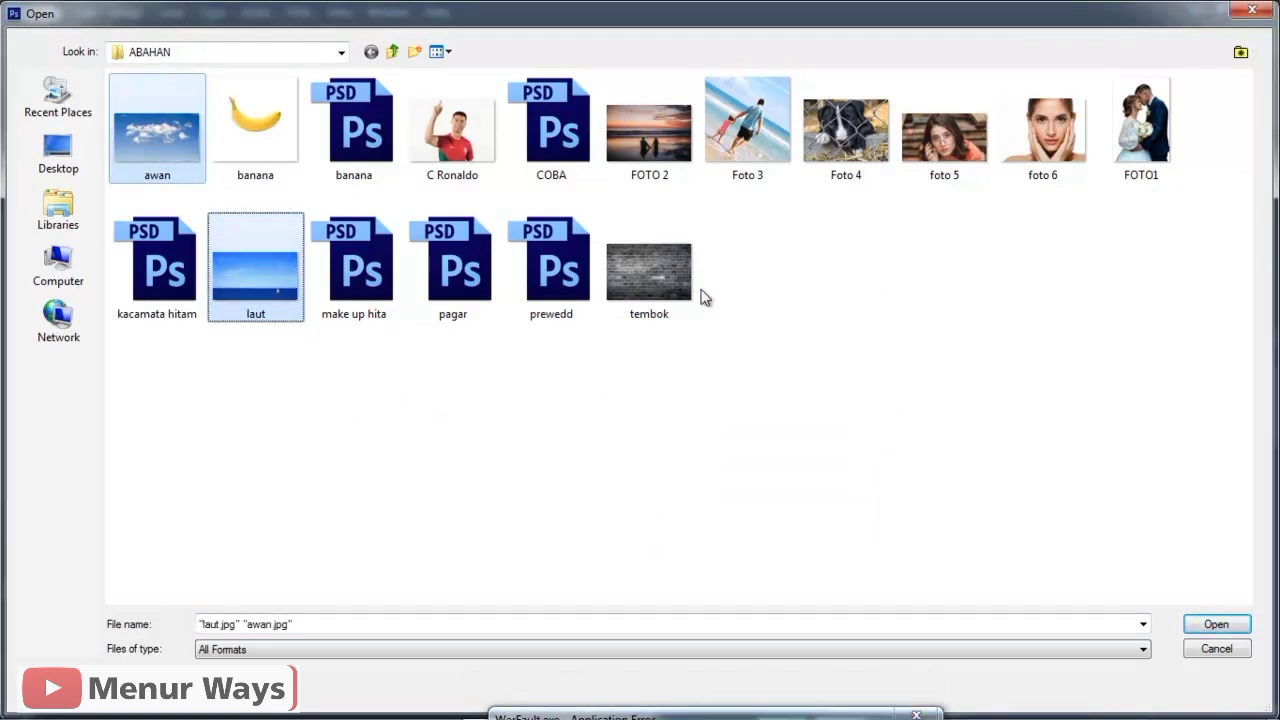
click(1236, 625)
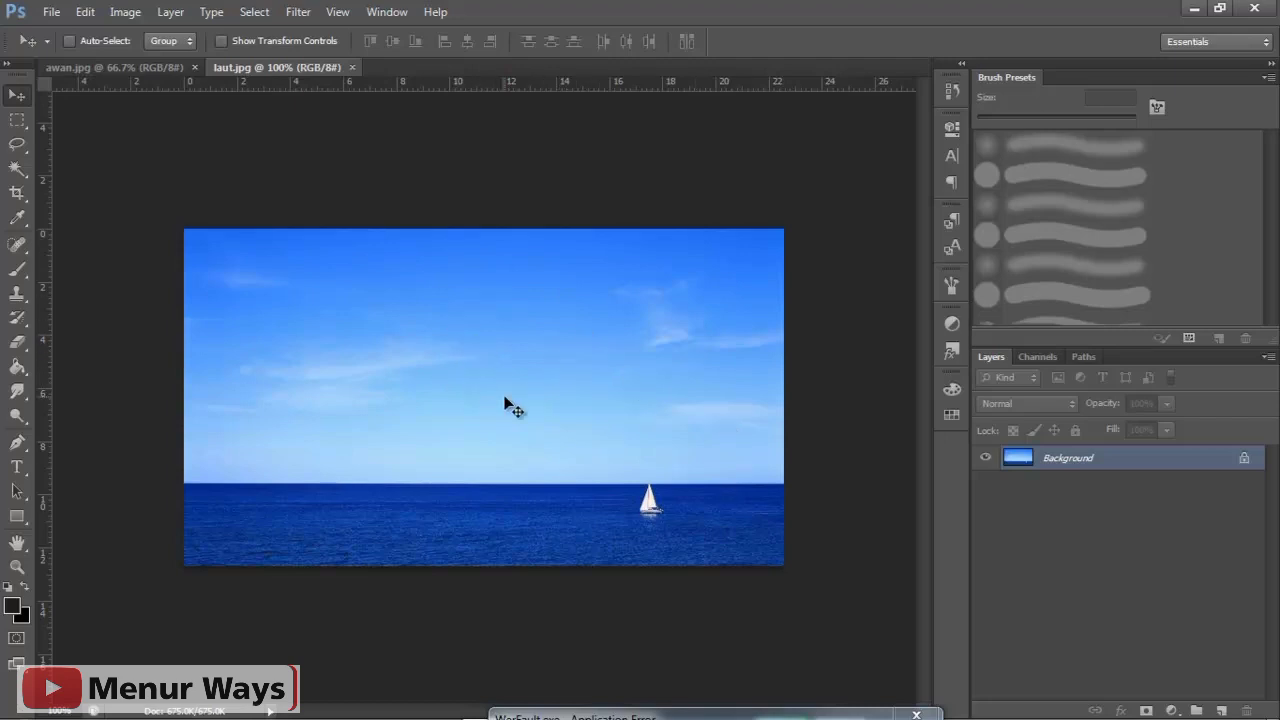
Step: Zoom the sea photo in and back to 100%, then switch between the awan and laut documents
key(ctrl+plus)
key(ctrl+minus)
click(123, 71)
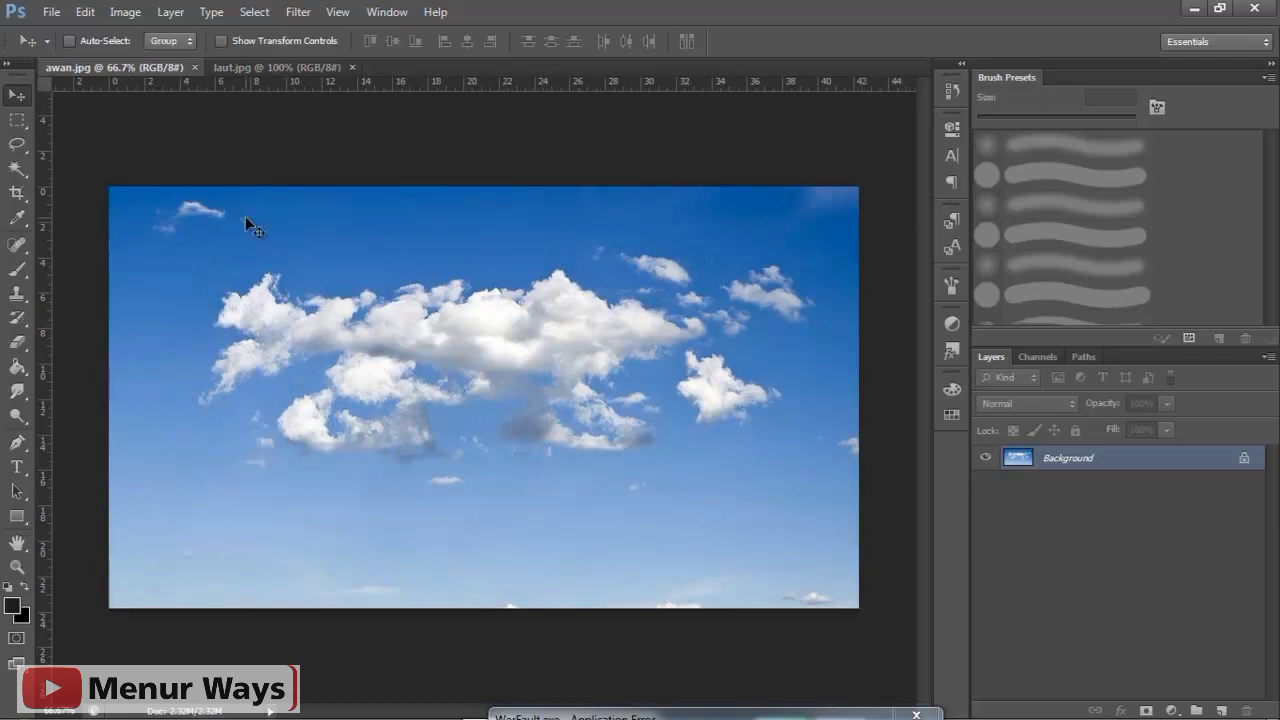
click(265, 68)
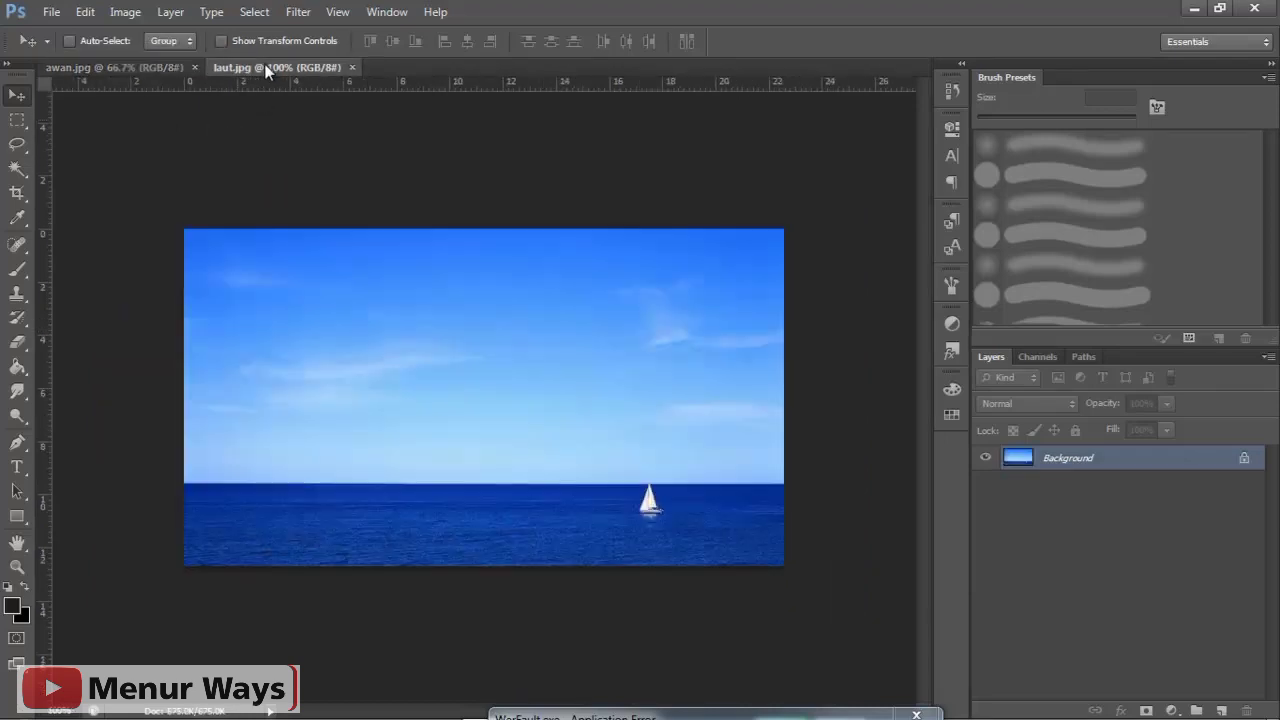
click(142, 69)
Step: Drag the floating awan cloud image into laut.jpg as Layer 1, close awan.jpg, and zoom out to 50%
drag(131, 68, 236, 262)
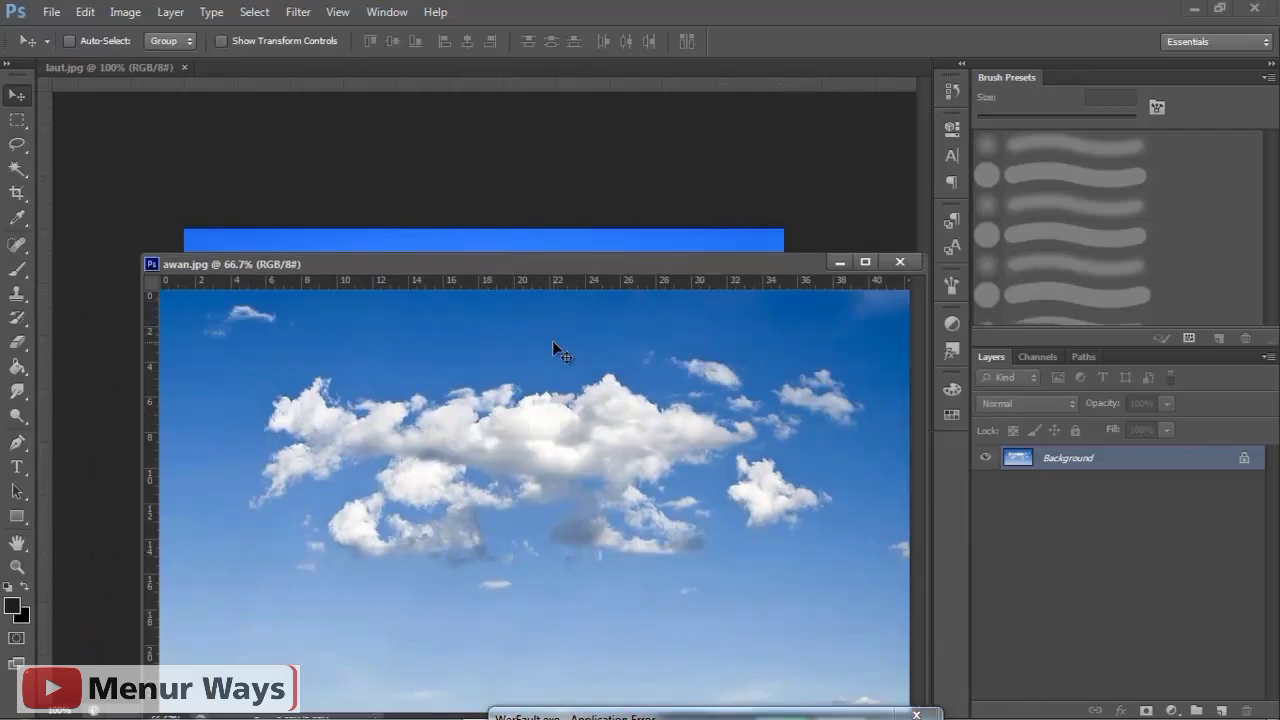
drag(545, 333, 530, 228)
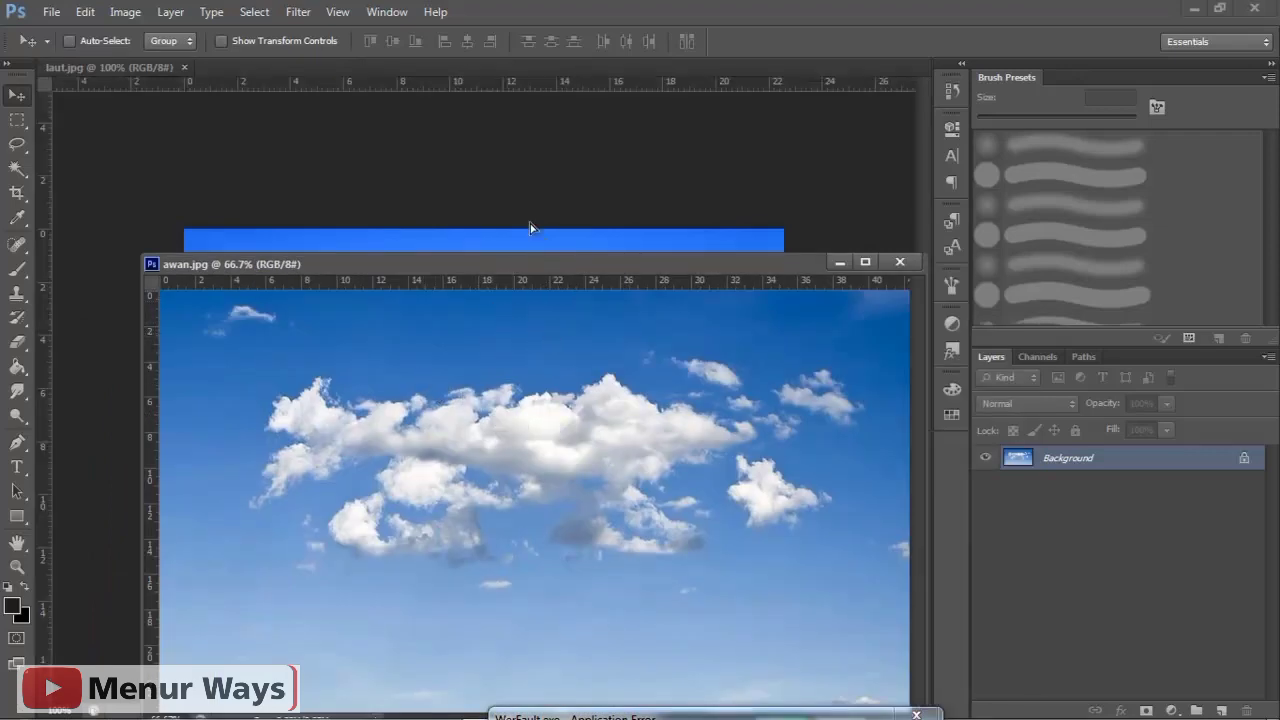
click(897, 262)
drag(721, 342, 697, 362)
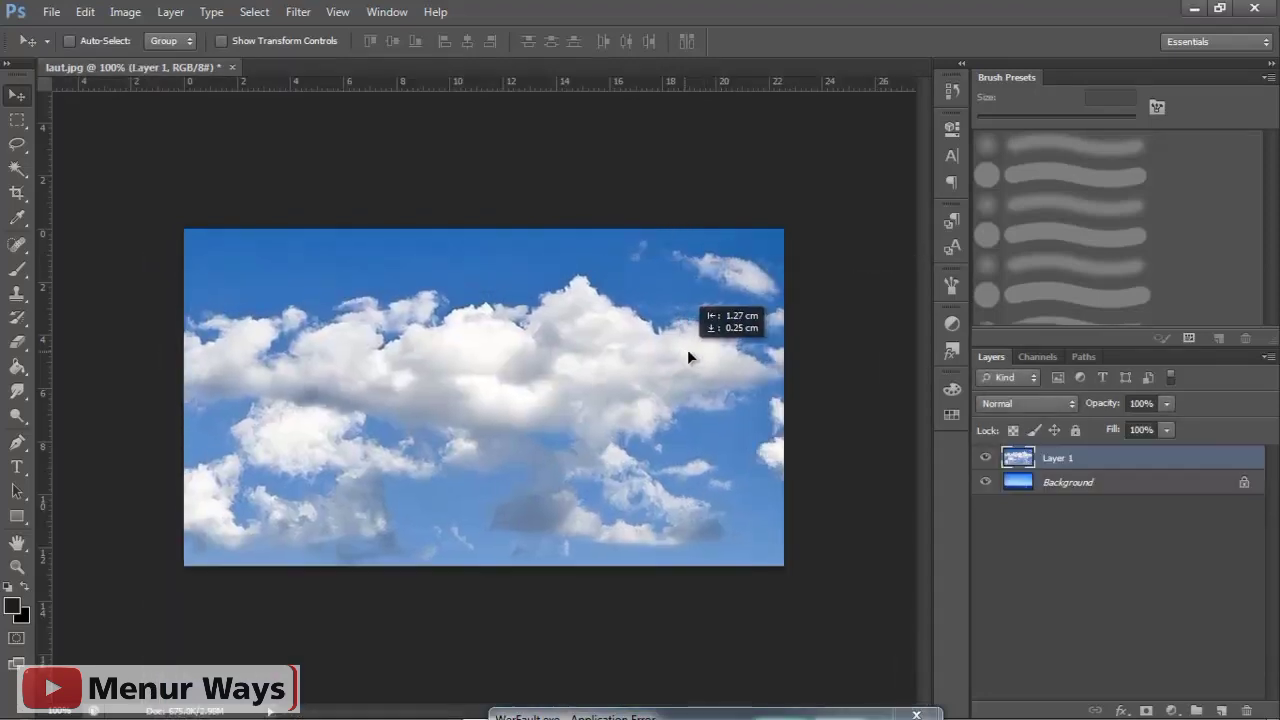
key(ctrl+minus)
key(ctrl+minus)
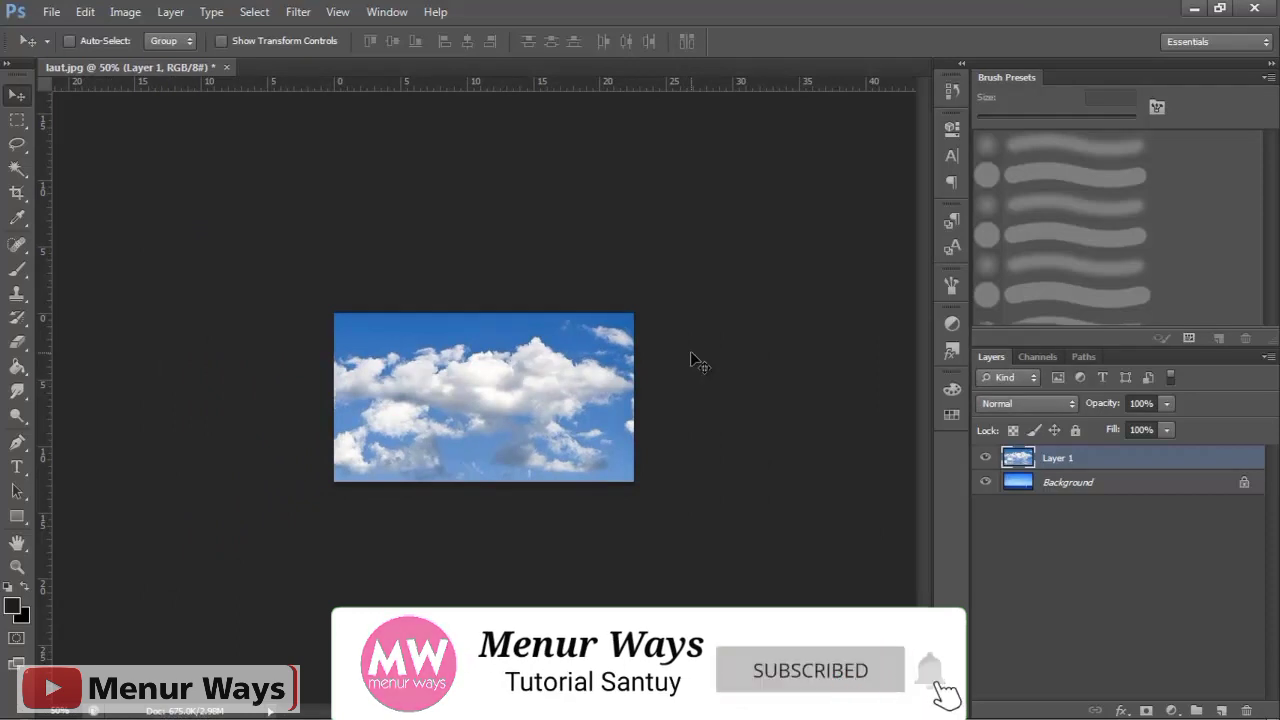
Step: Scale cloud Layer 1 to about 54% and position it over the sea photo's sky
key(ctrl+t)
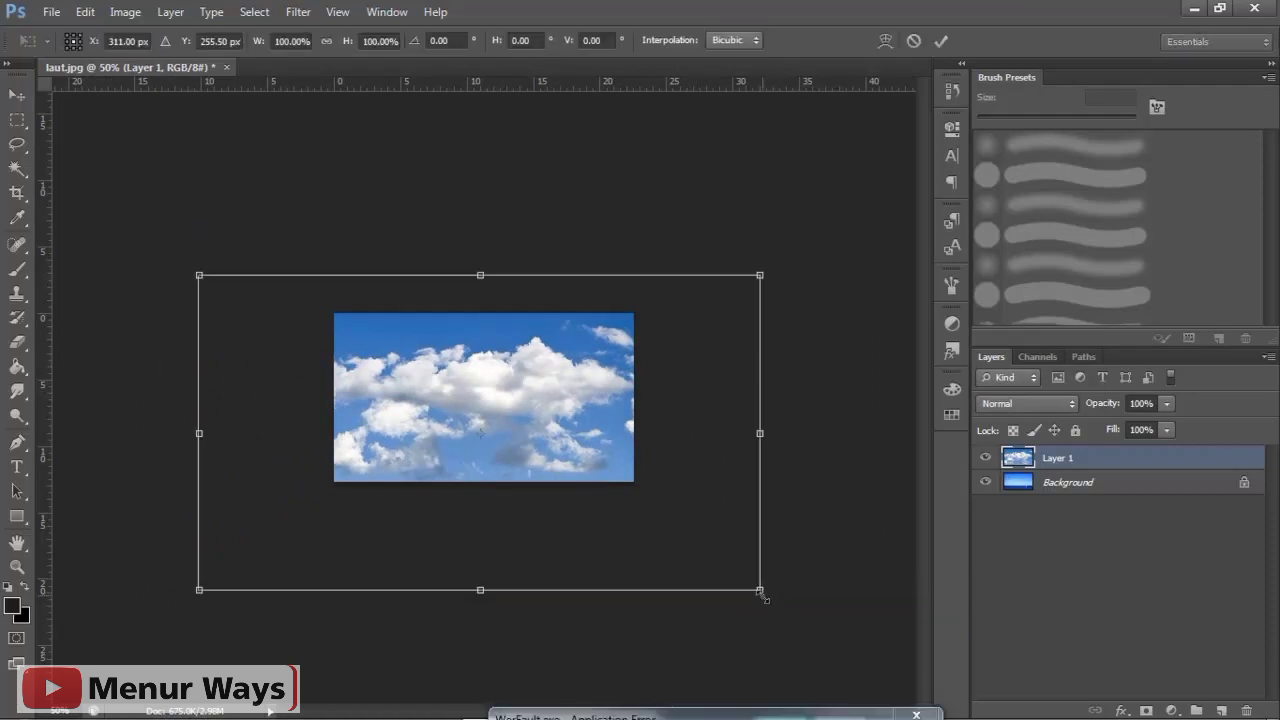
mouse_move(760, 590)
mouse_down()
mouse_move(501, 404)
mouse_move(441, 410)
mouse_up()
drag(395, 350, 556, 392)
key(ctrl+plus)
key(ctrl+plus)
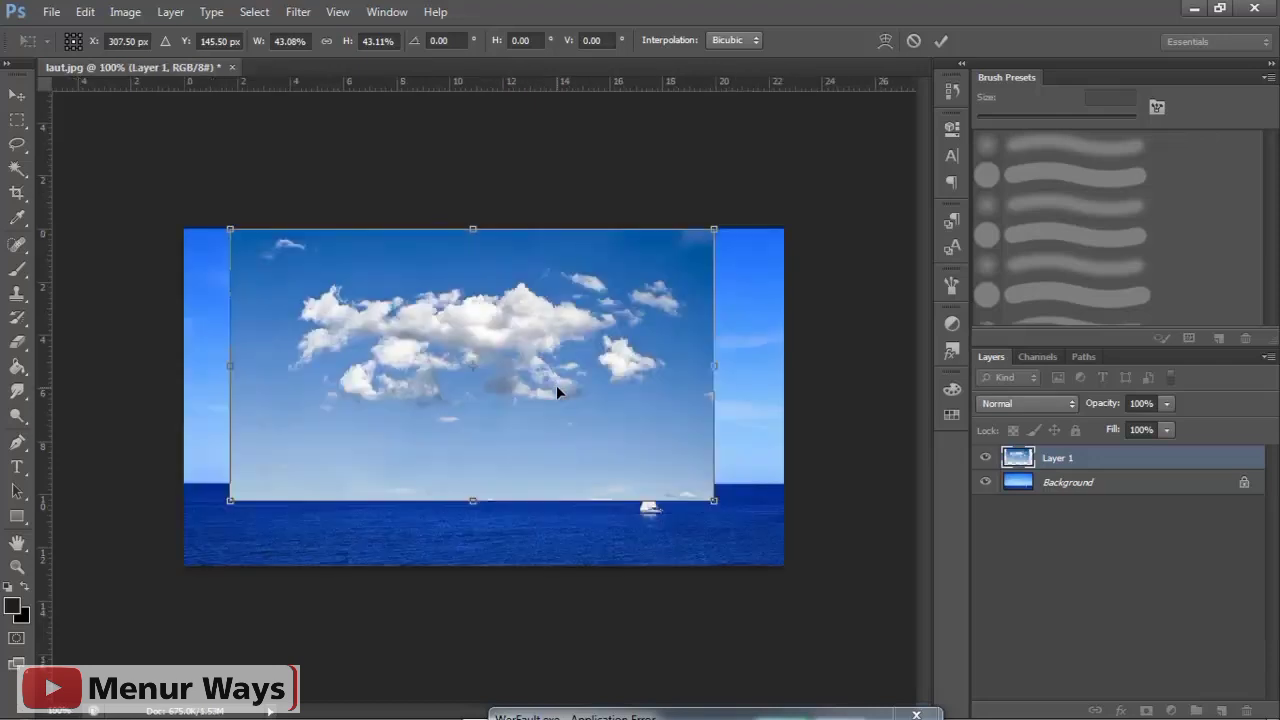
mouse_move(714, 500)
mouse_down()
mouse_move(836, 569)
mouse_move(735, 560)
mouse_up()
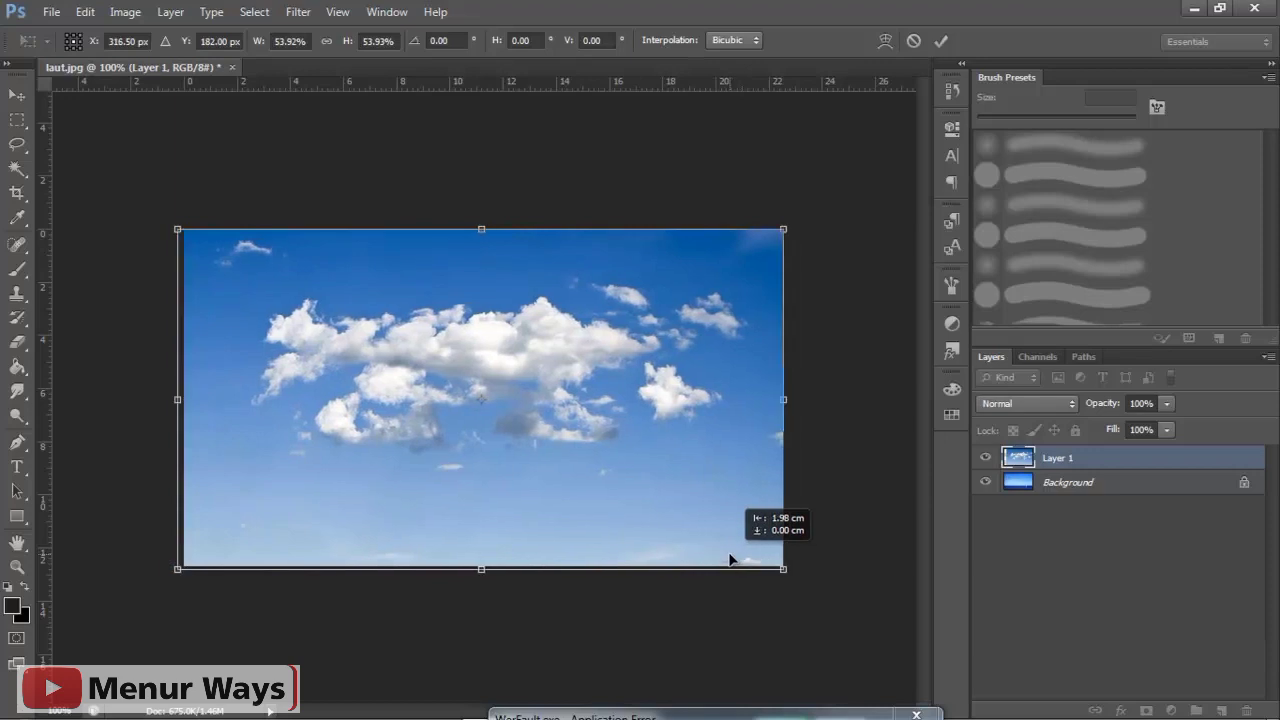
key(Return)
drag(721, 536, 705, 493)
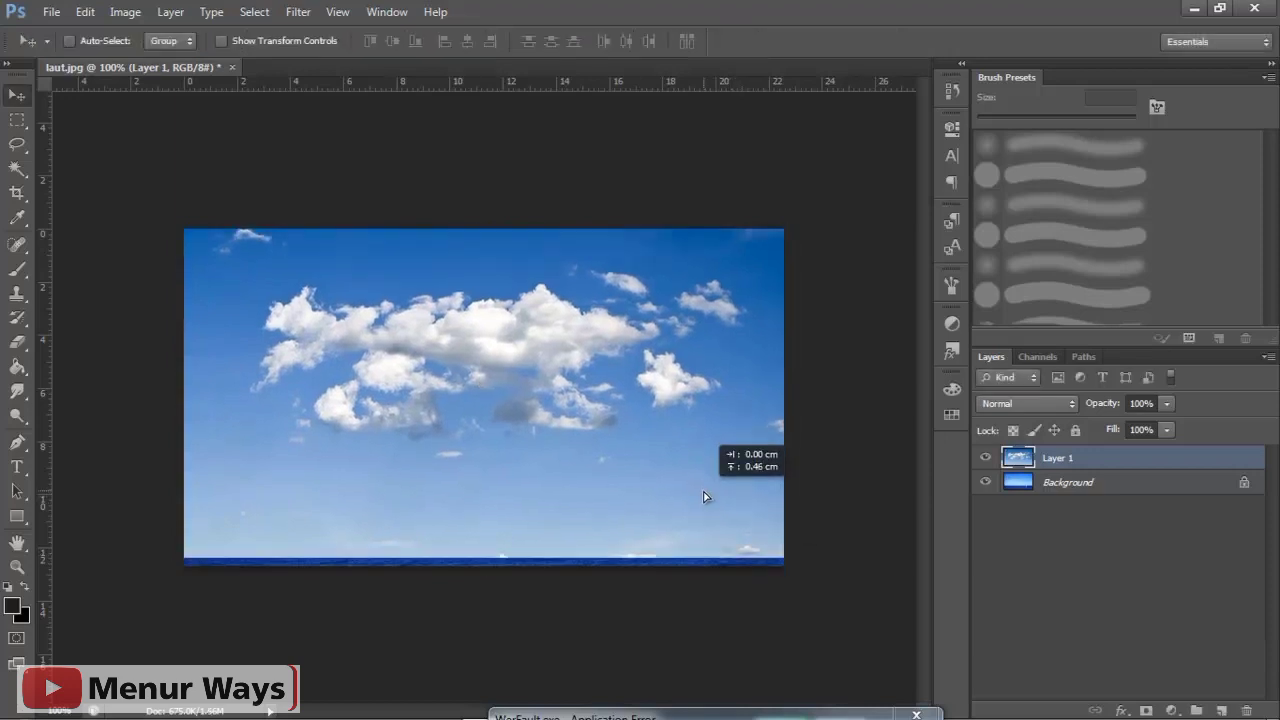
Step: Cut a rectangle of the main clouds into Layer 2 and delete Layer 1
click(17, 120)
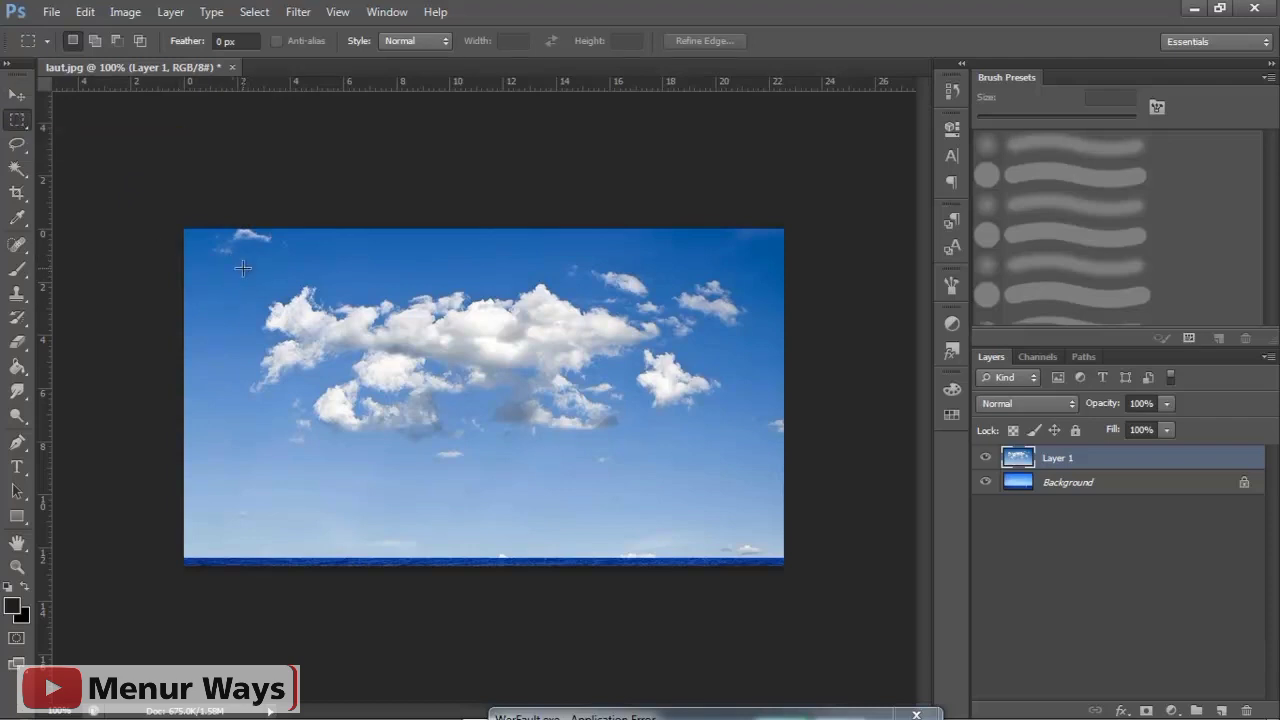
drag(237, 258, 758, 461)
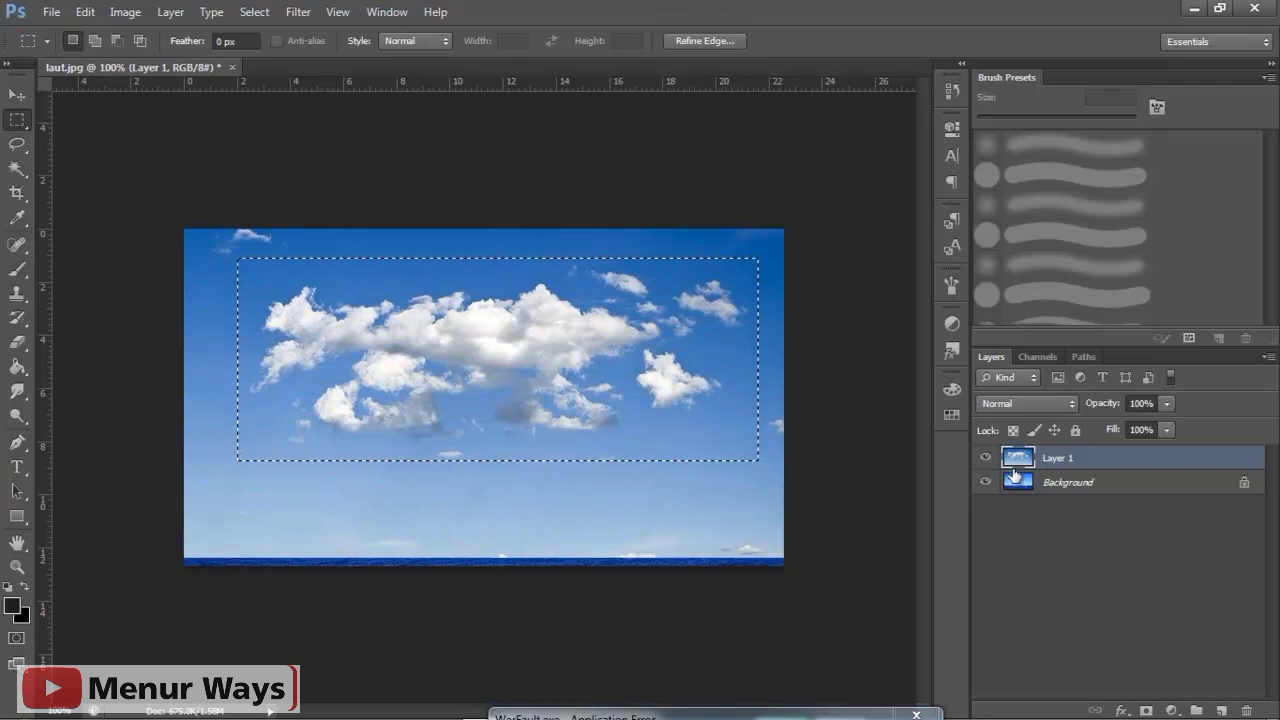
right_click(1063, 455)
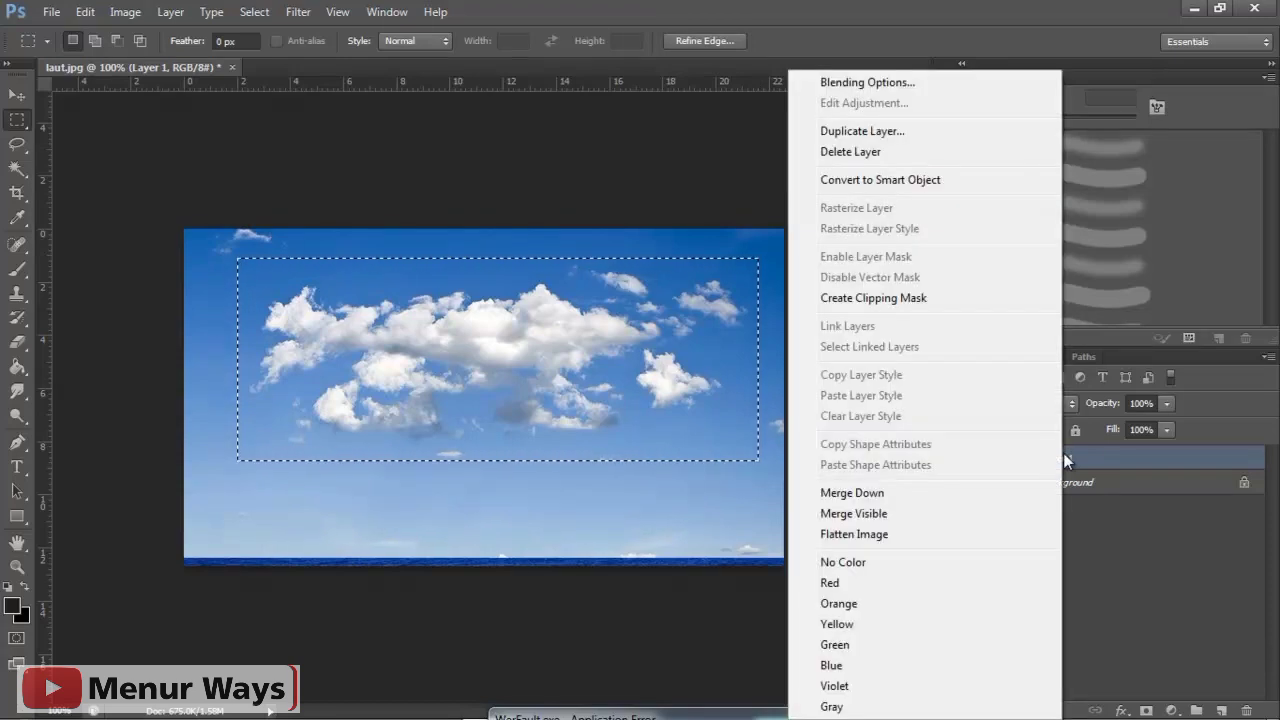
click(601, 382)
right_click(601, 382)
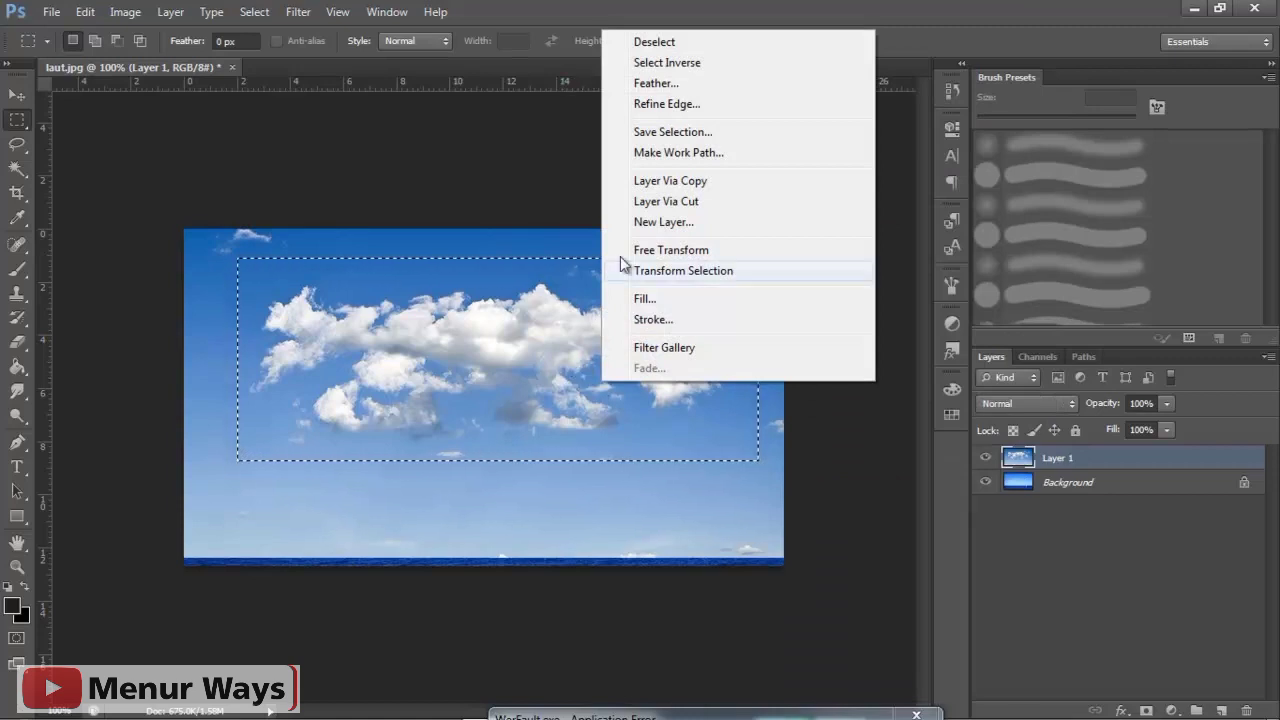
click(664, 201)
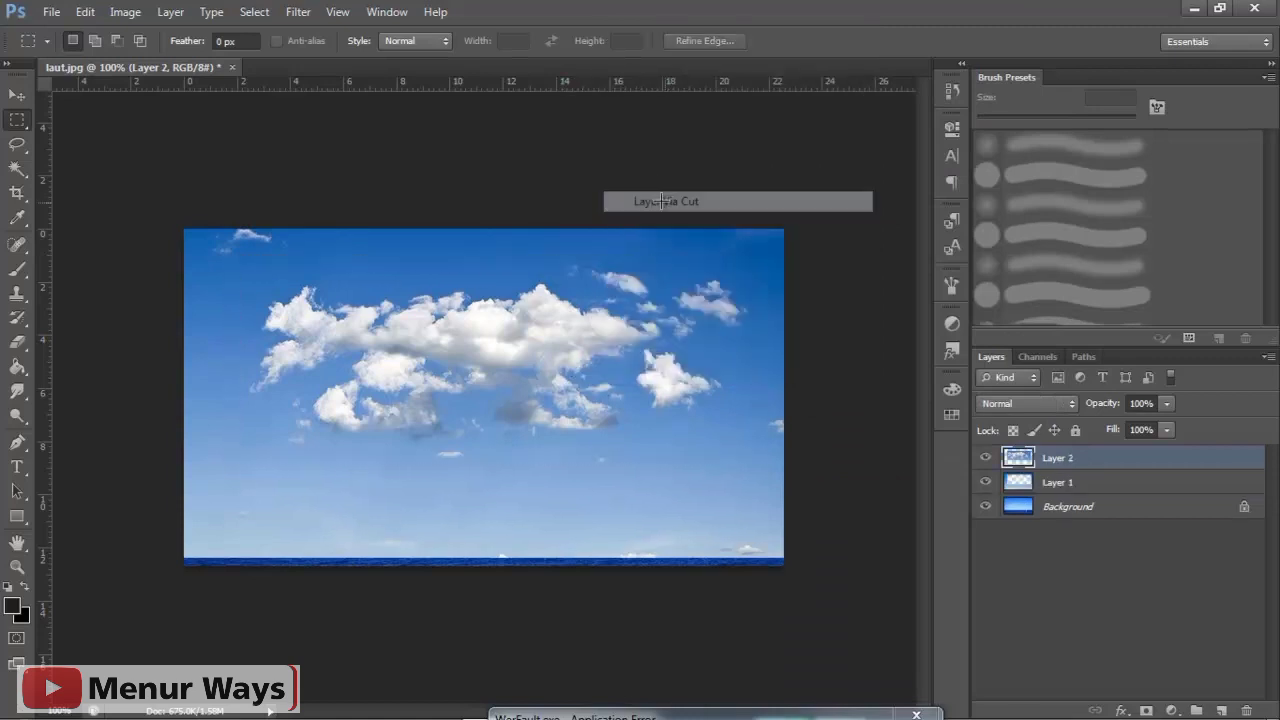
click(1100, 488)
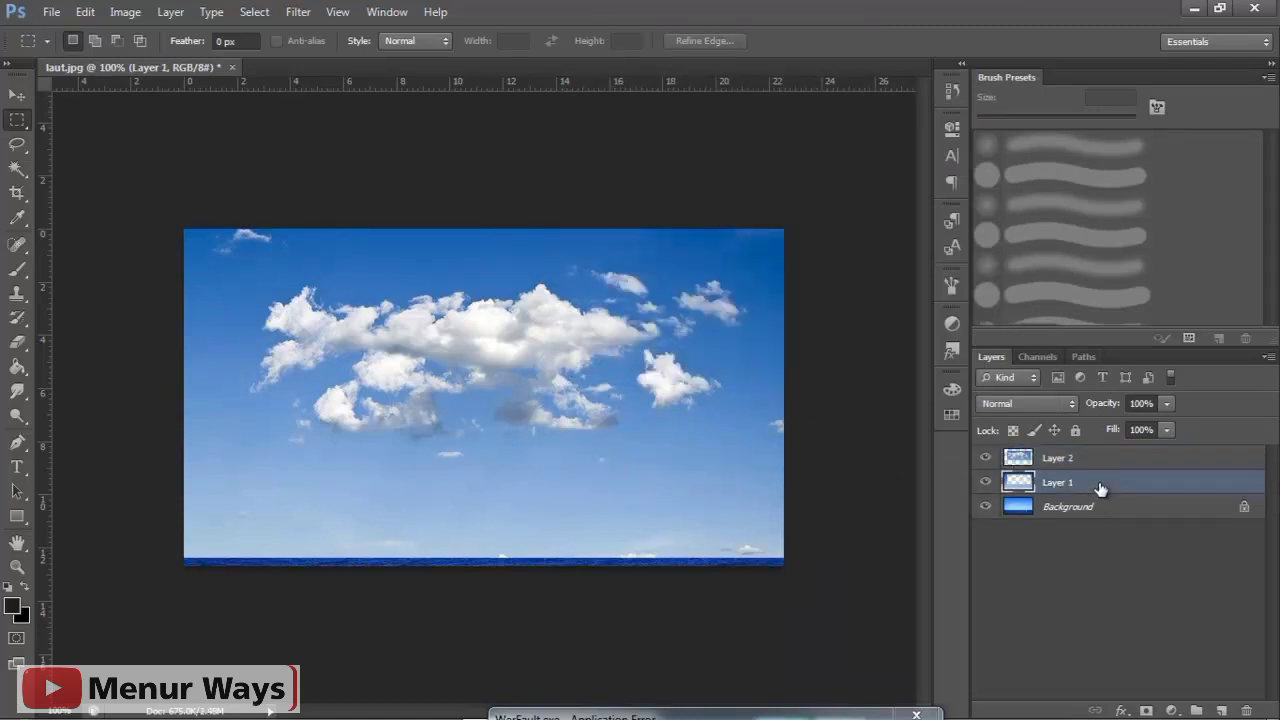
key(Delete)
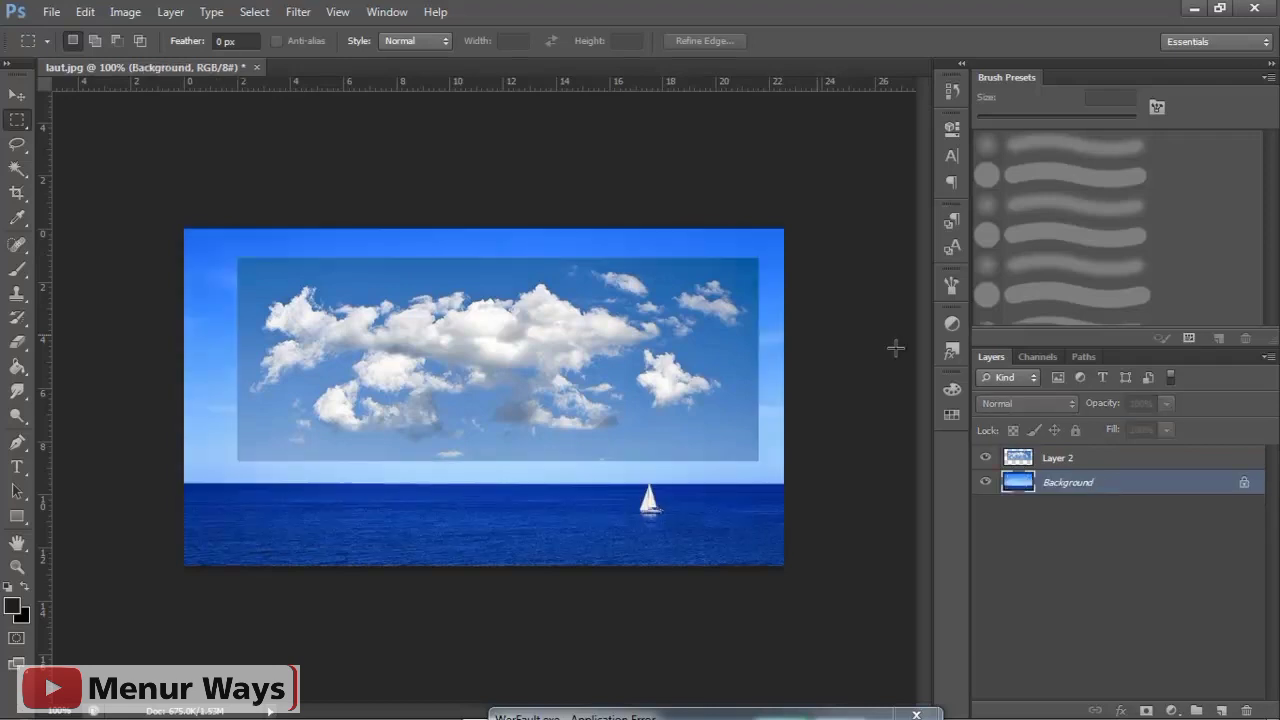
Step: Move the Layer 2 cloud patch up into the sky above the horizon
click(17, 94)
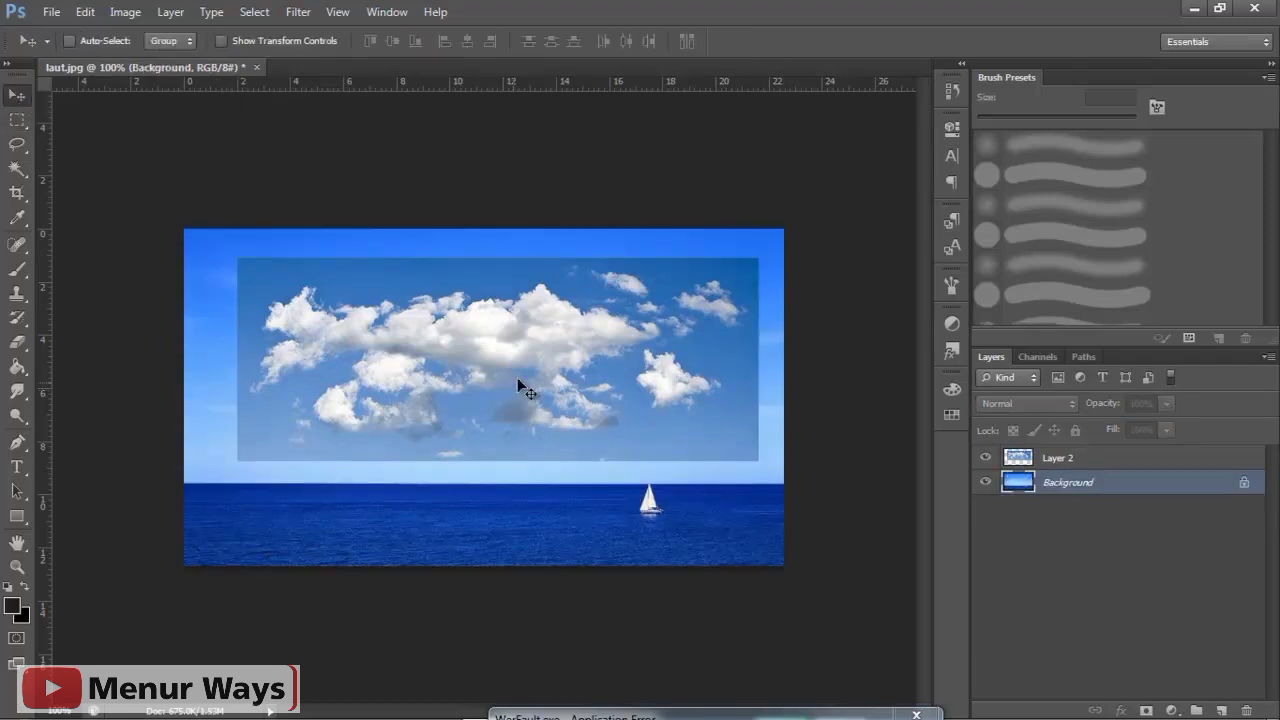
right_click(556, 372)
click(592, 388)
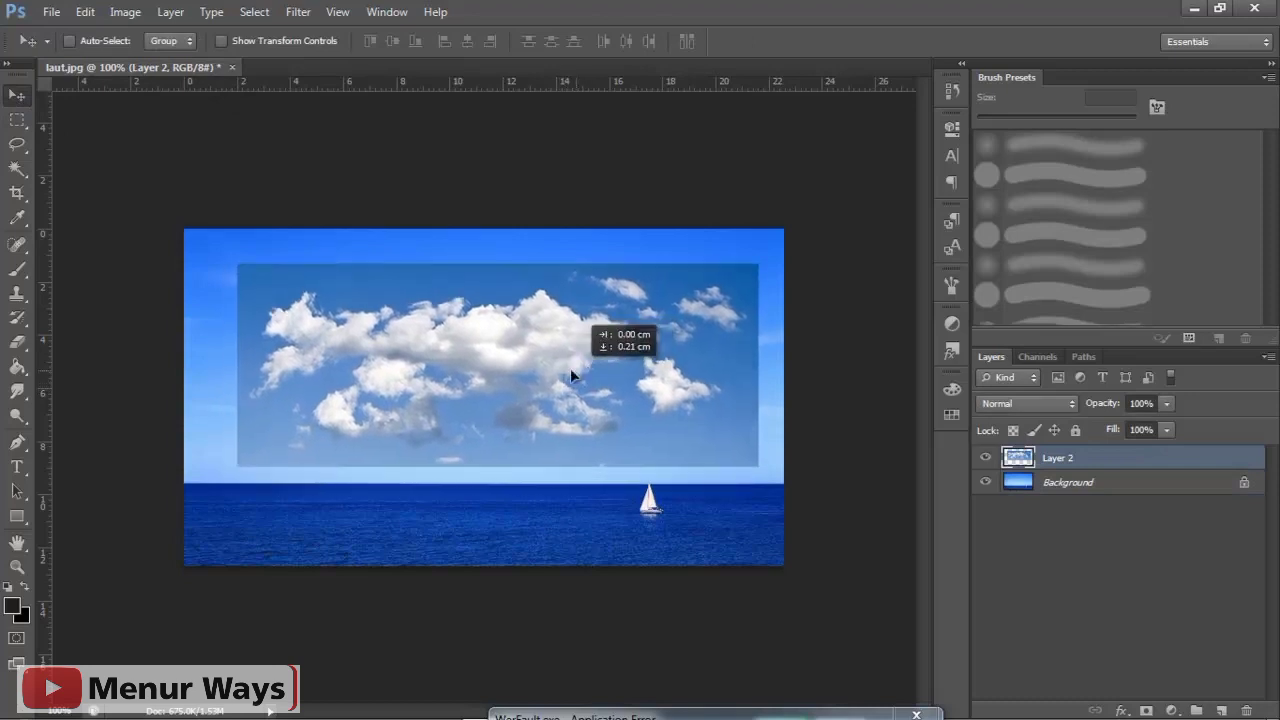
drag(562, 368, 578, 262)
drag(578, 360, 568, 352)
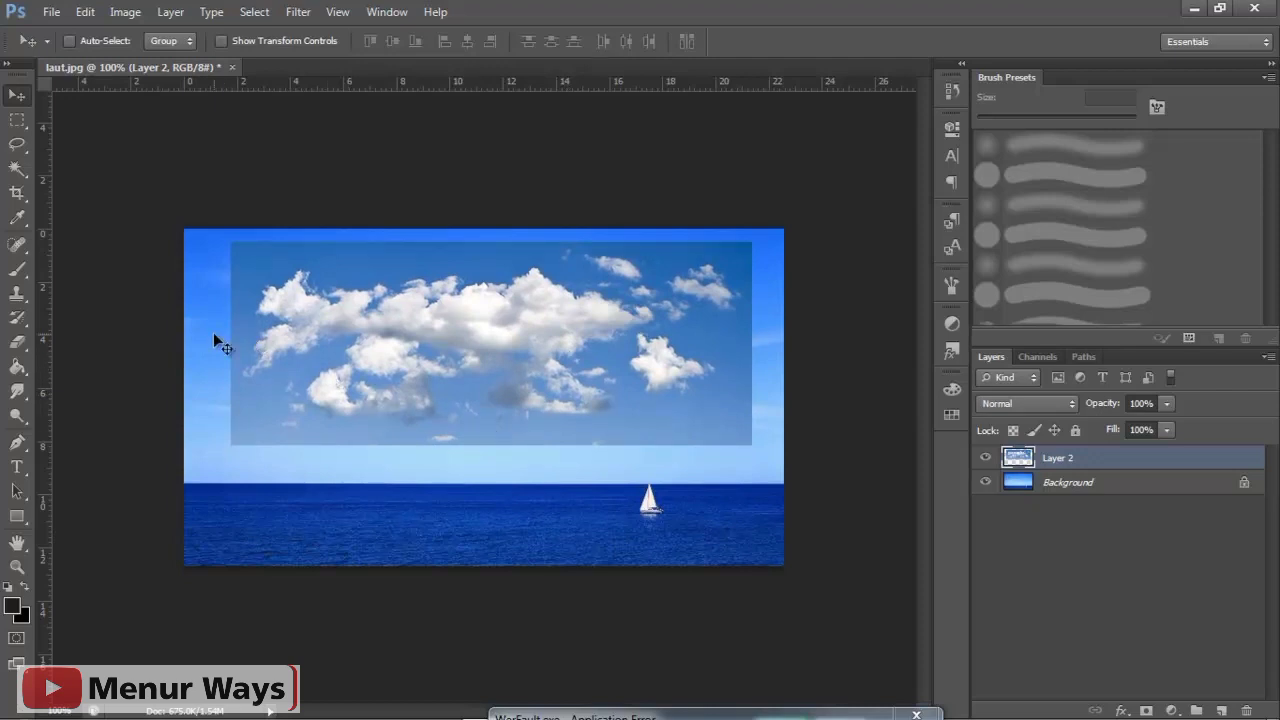
Step: Fade the cloud layer's lower edge with an 80 px soft eraser at 23% opacity
click(17, 341)
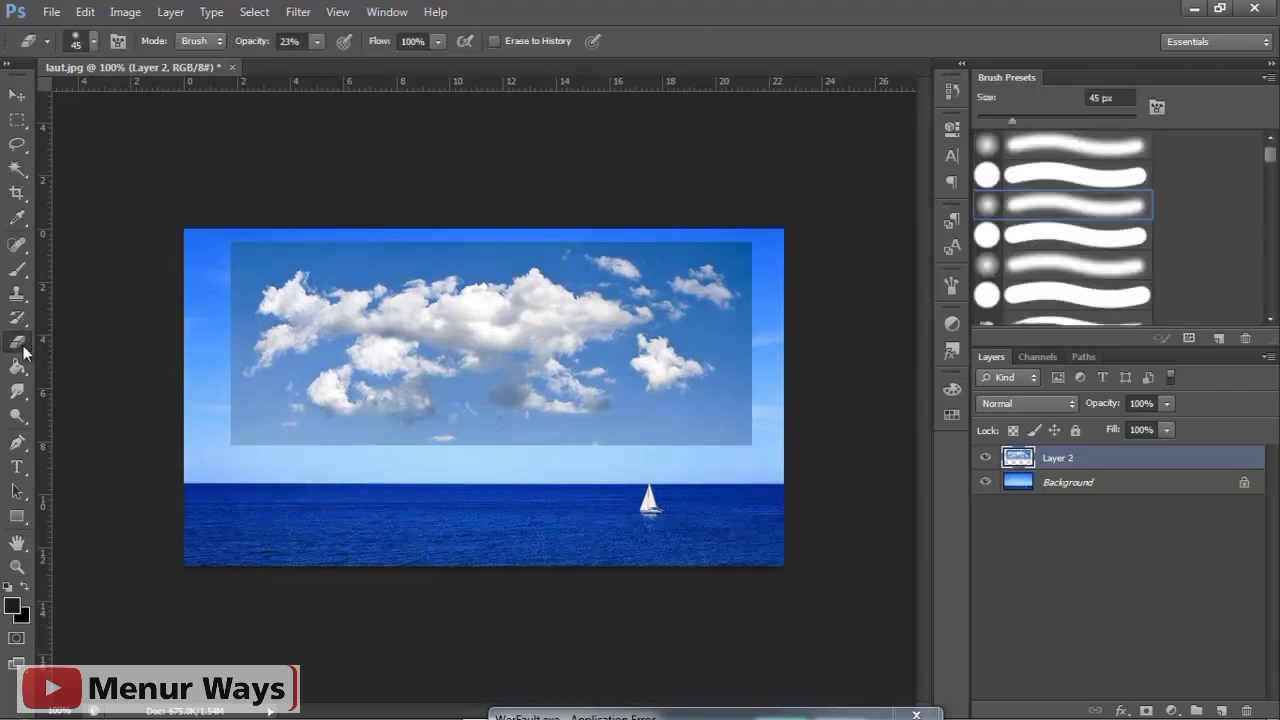
key(bracketright)
key(bracketright)
key(bracketright)
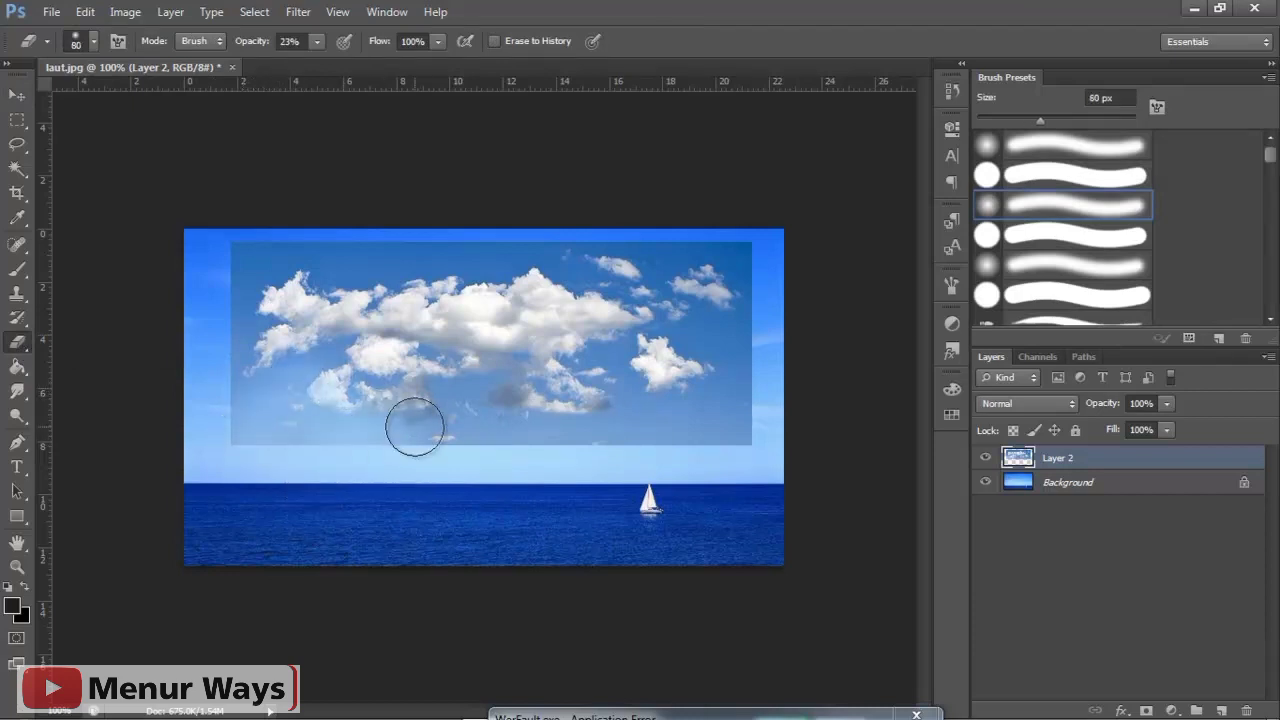
drag(375, 432, 647, 497)
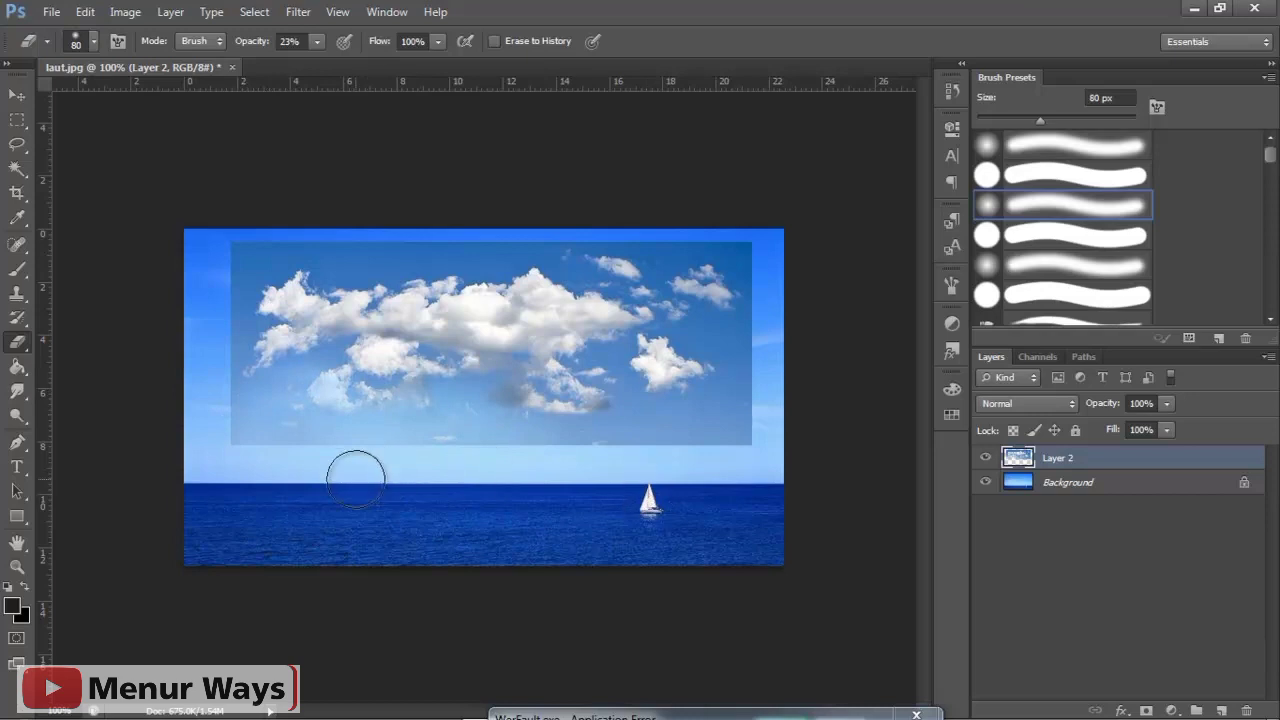
drag(266, 391, 314, 366)
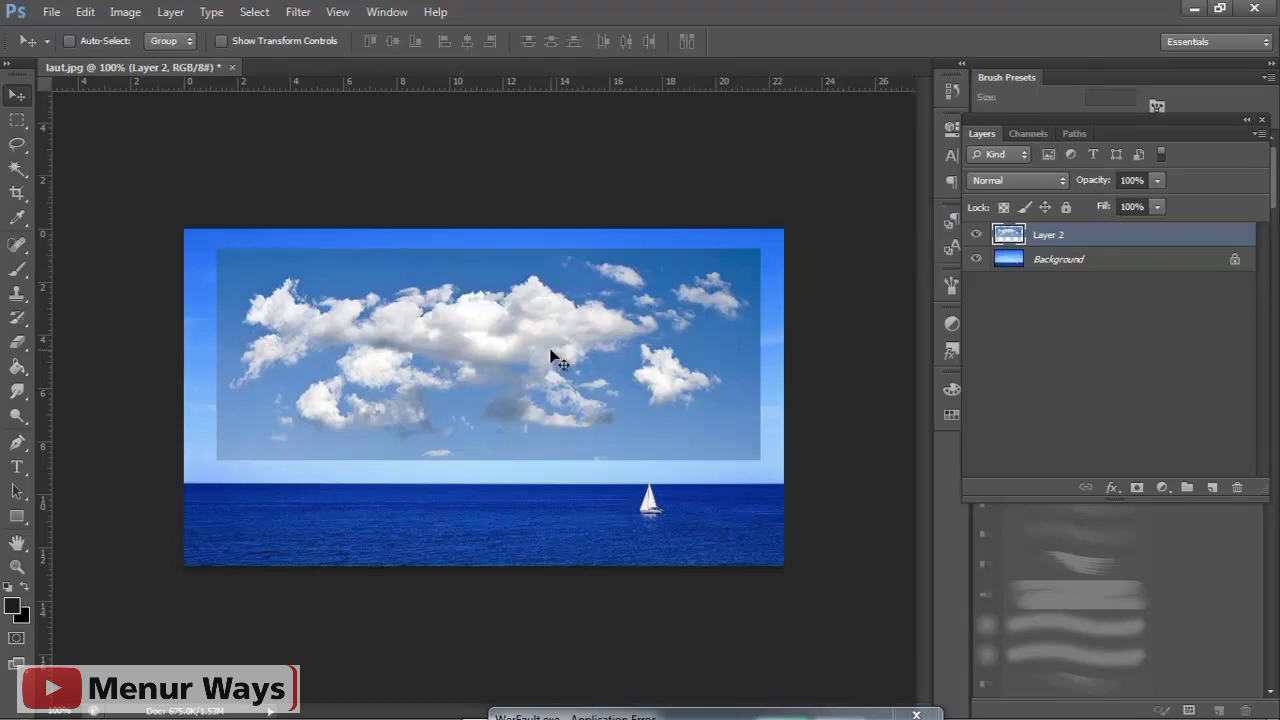
Step: Shrink Layer 2 slightly from a corner and nudge it into place in the sky
drag(500, 335, 505, 323)
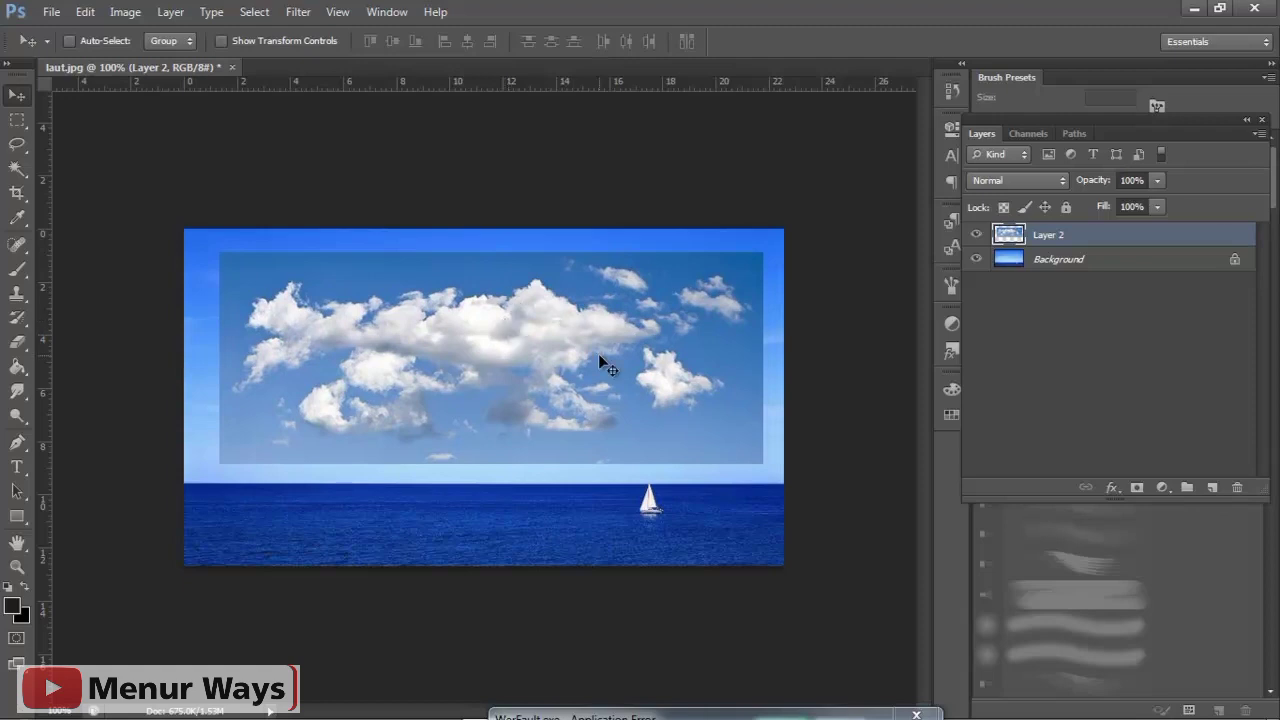
key(ctrl+t)
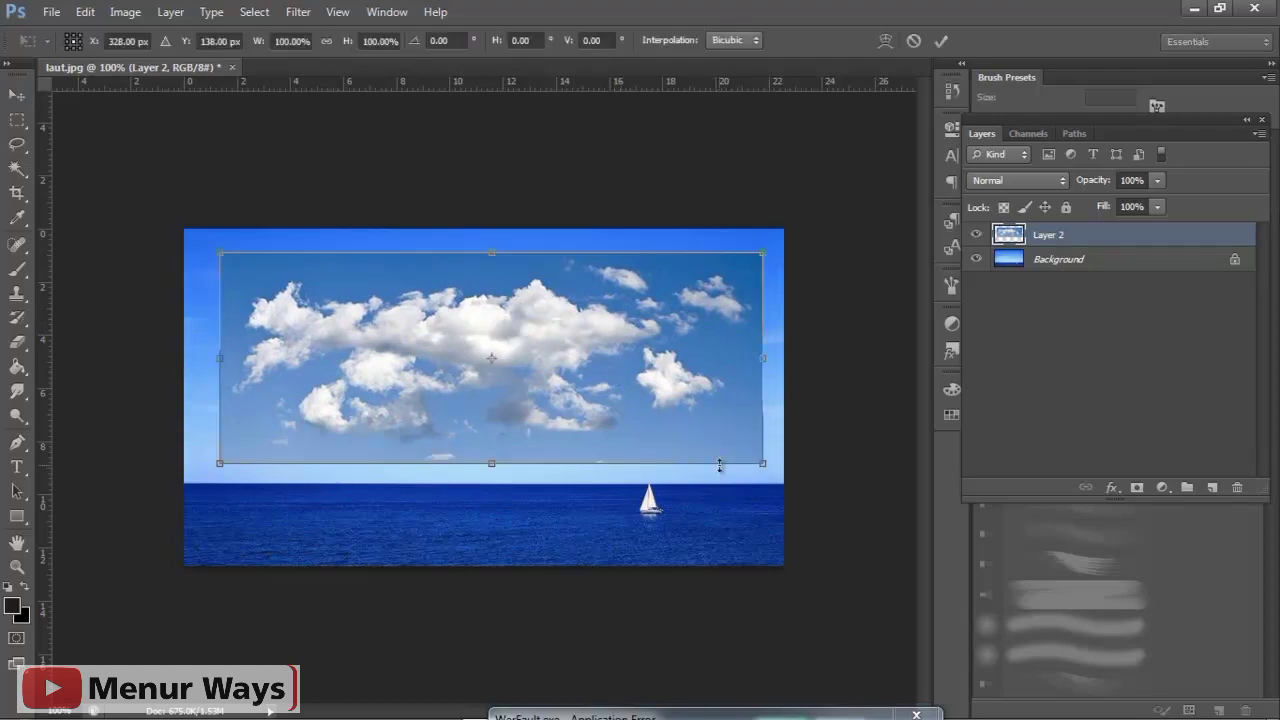
drag(763, 463, 732, 452)
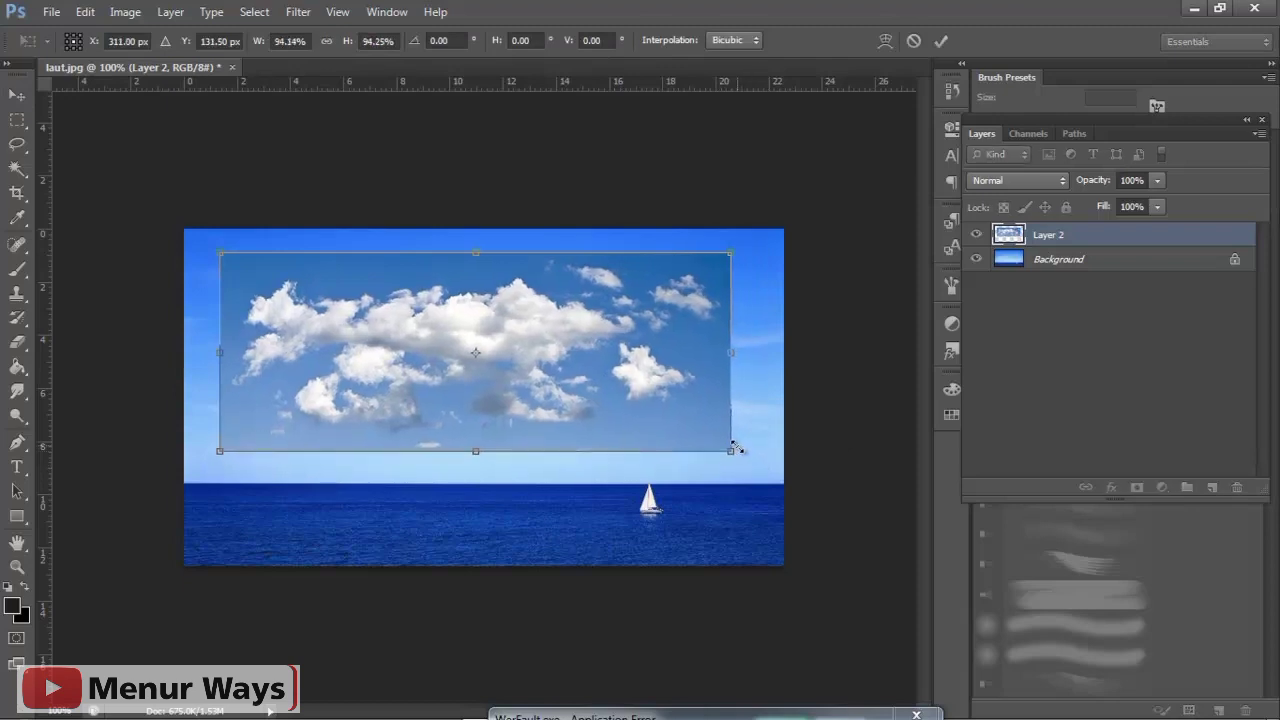
key(Return)
mouse_move(687, 397)
mouse_down()
mouse_move(701, 394)
mouse_move(691, 366)
mouse_up()
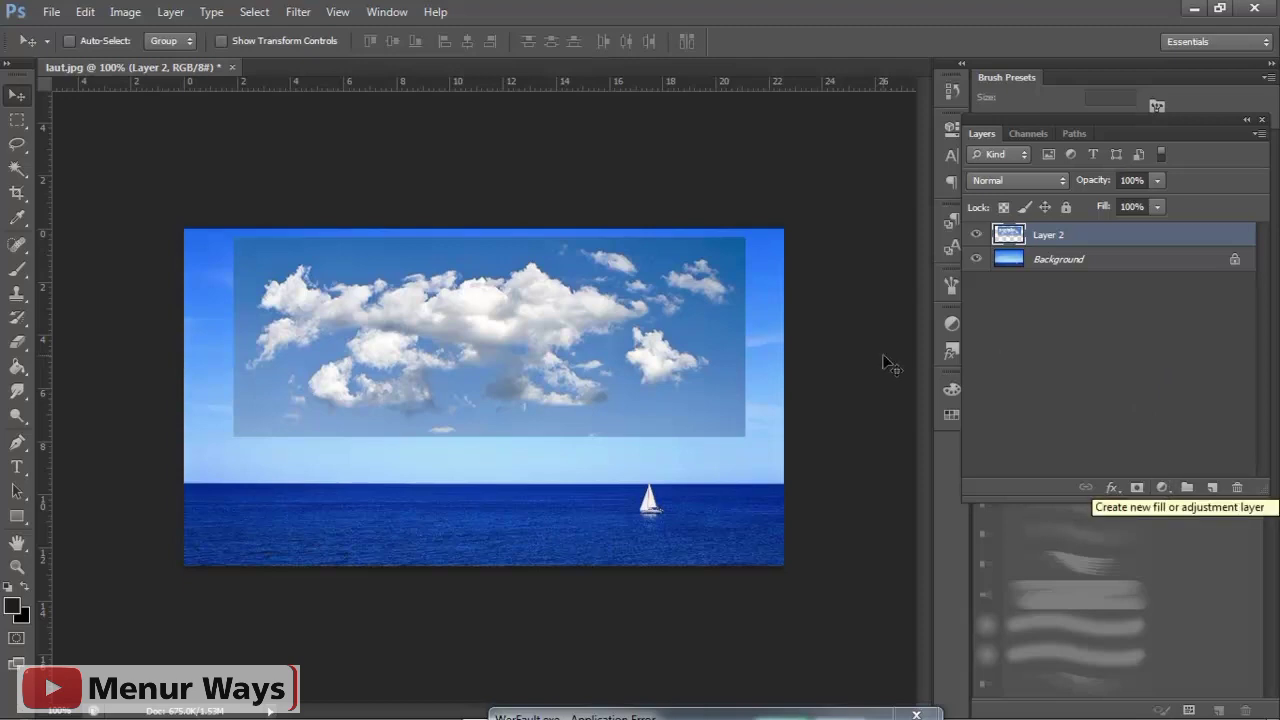
Step: Add a Black & White layer clipped to the clouds with Cyans -88 and Blues -200
click(1163, 488)
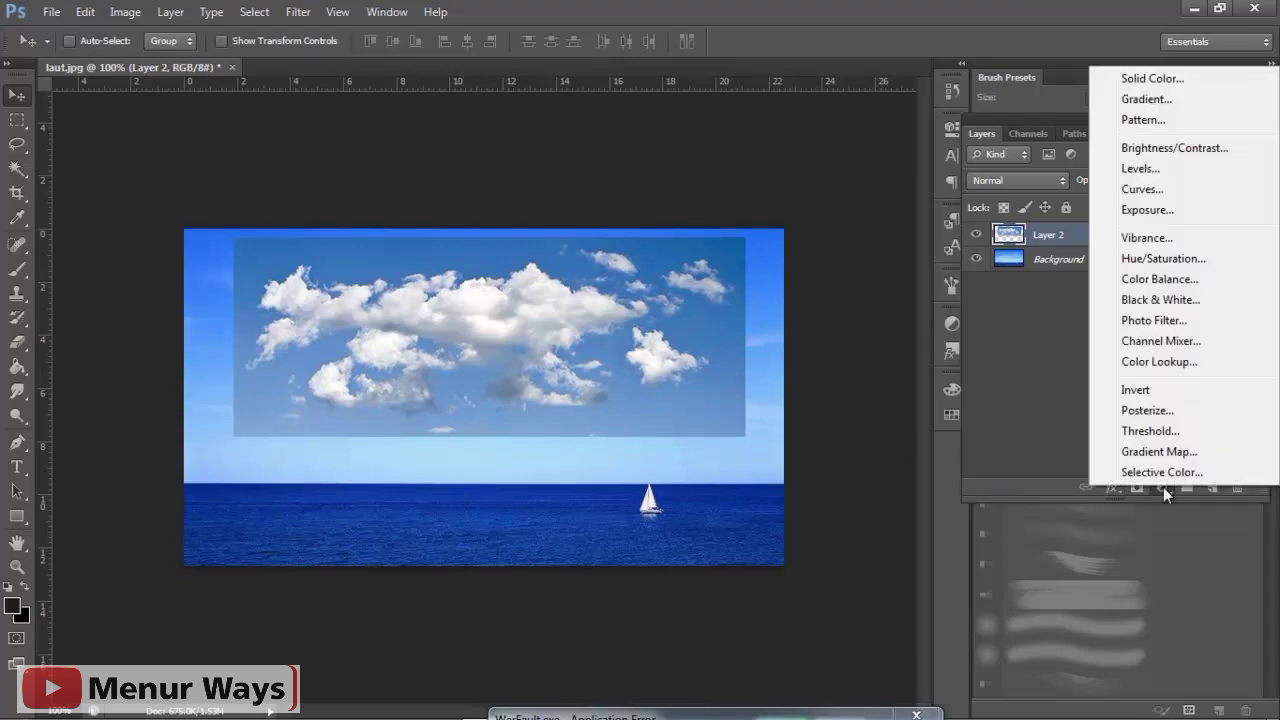
click(1155, 300)
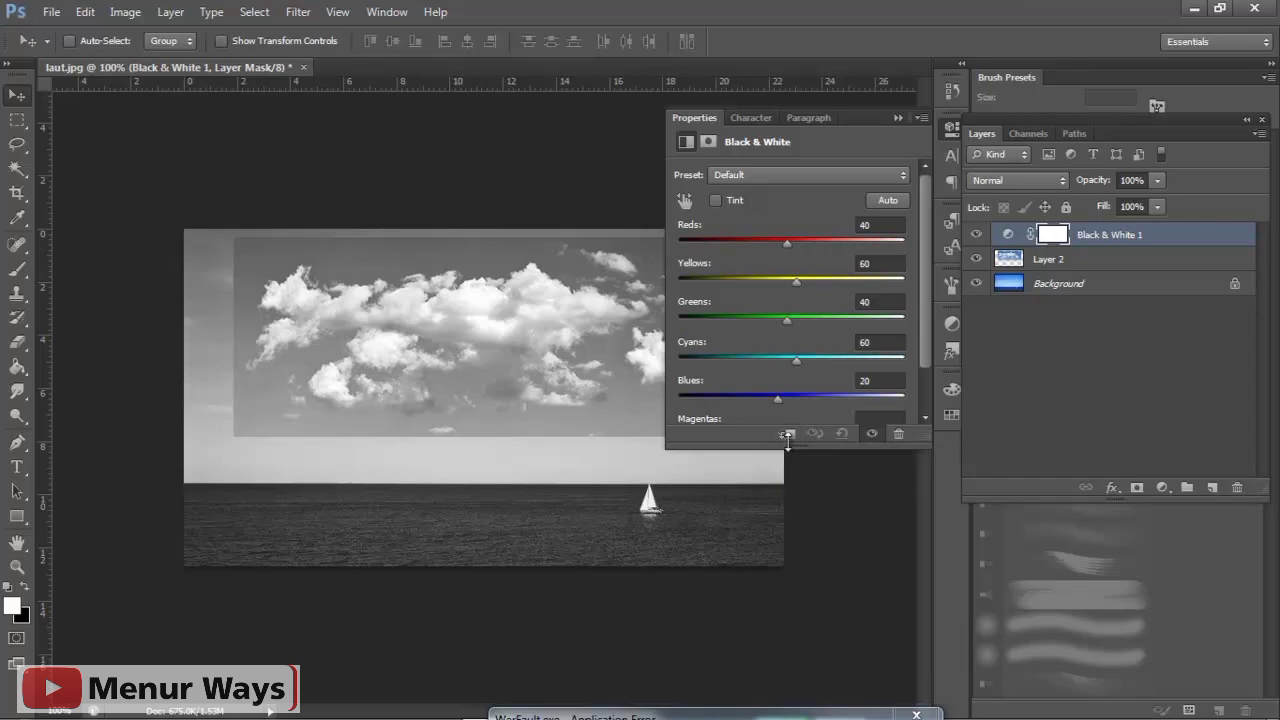
click(788, 436)
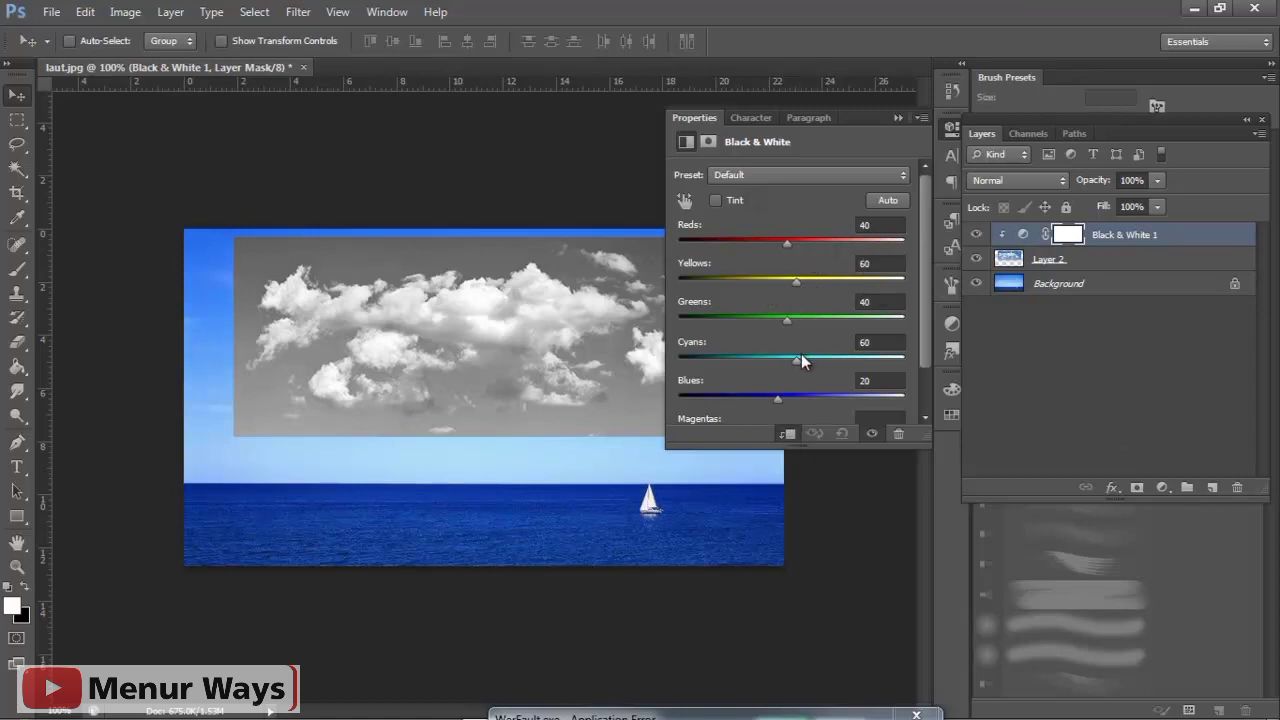
drag(796, 360, 729, 362)
drag(778, 397, 669, 409)
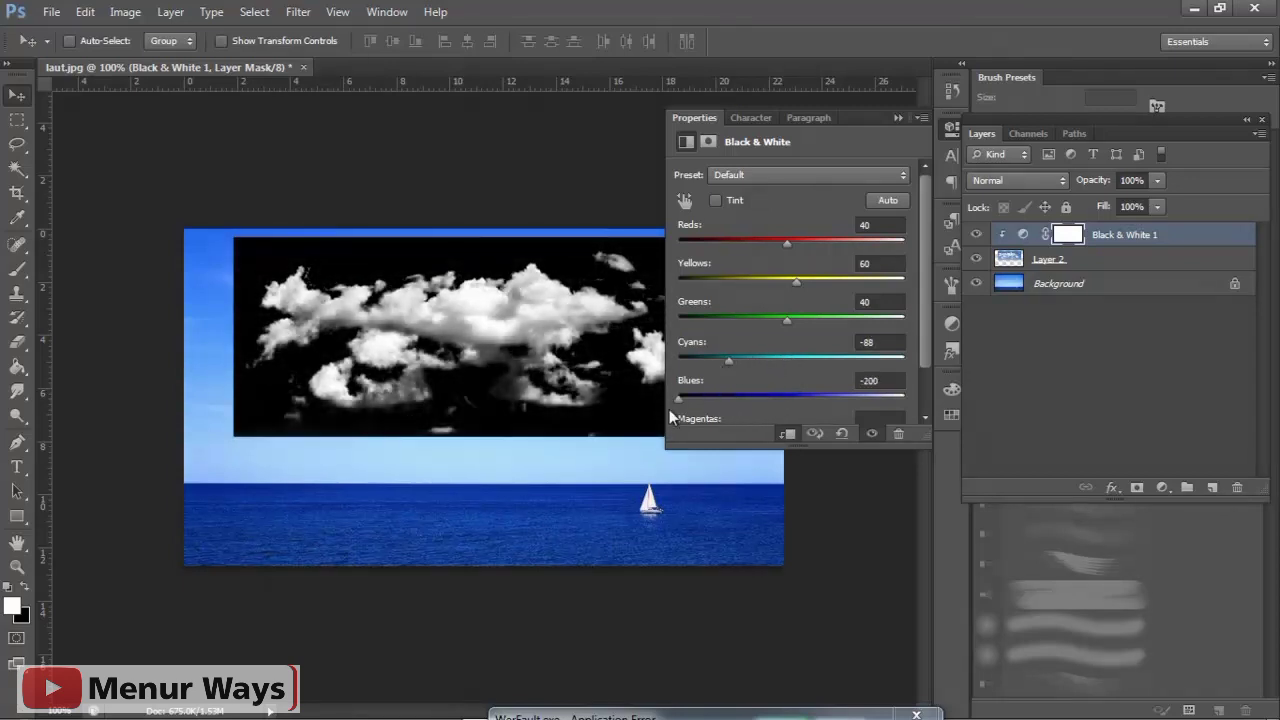
click(1040, 260)
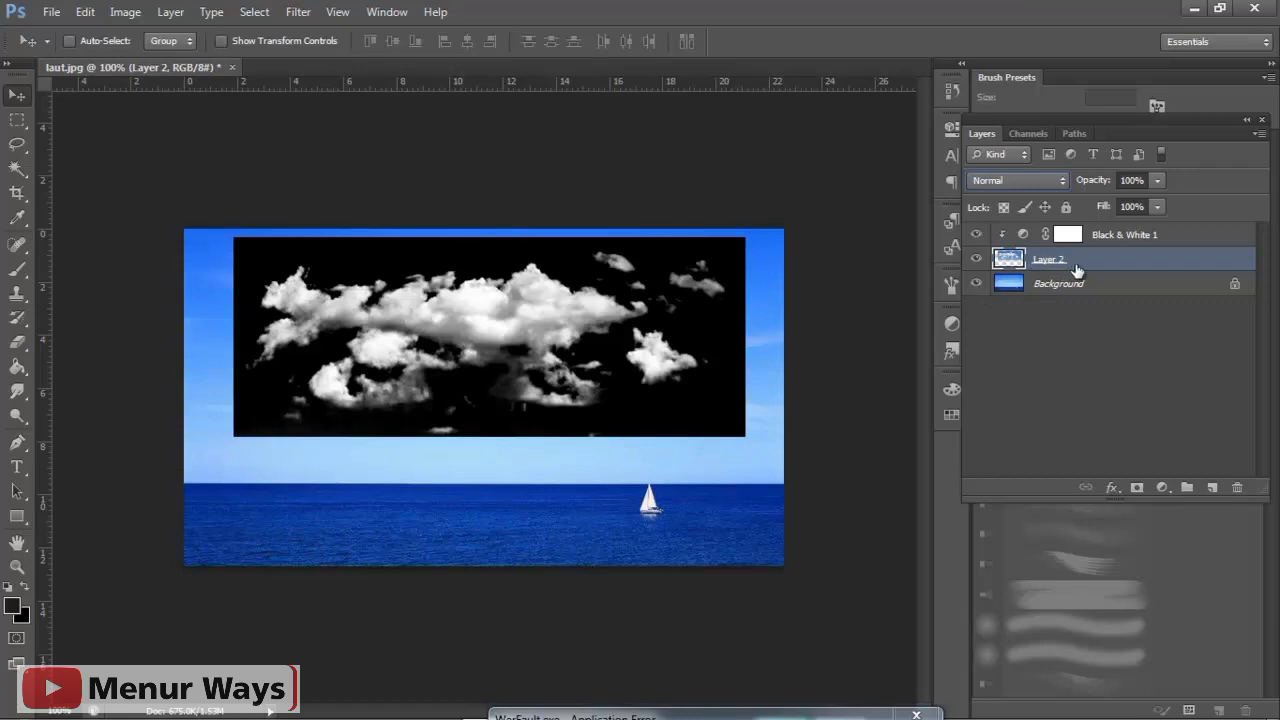
Step: Change Layer 2's blend mode from Normal to Screen
click(1054, 181)
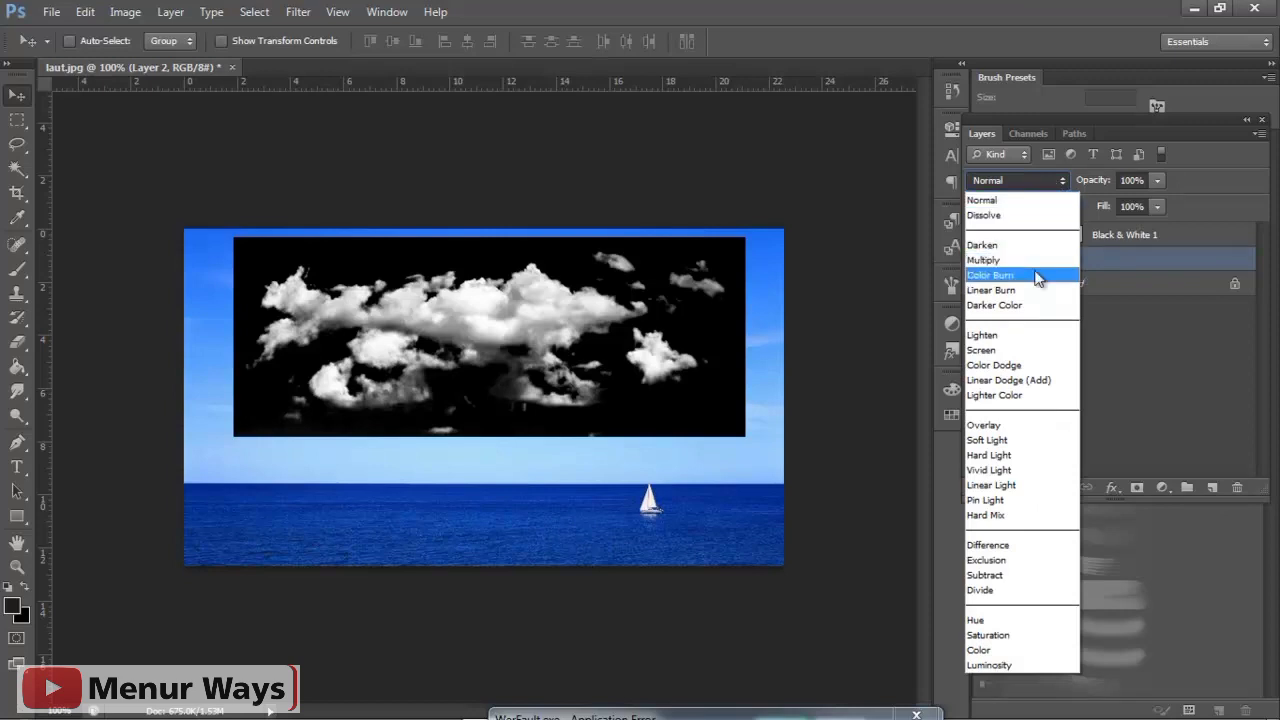
click(1010, 350)
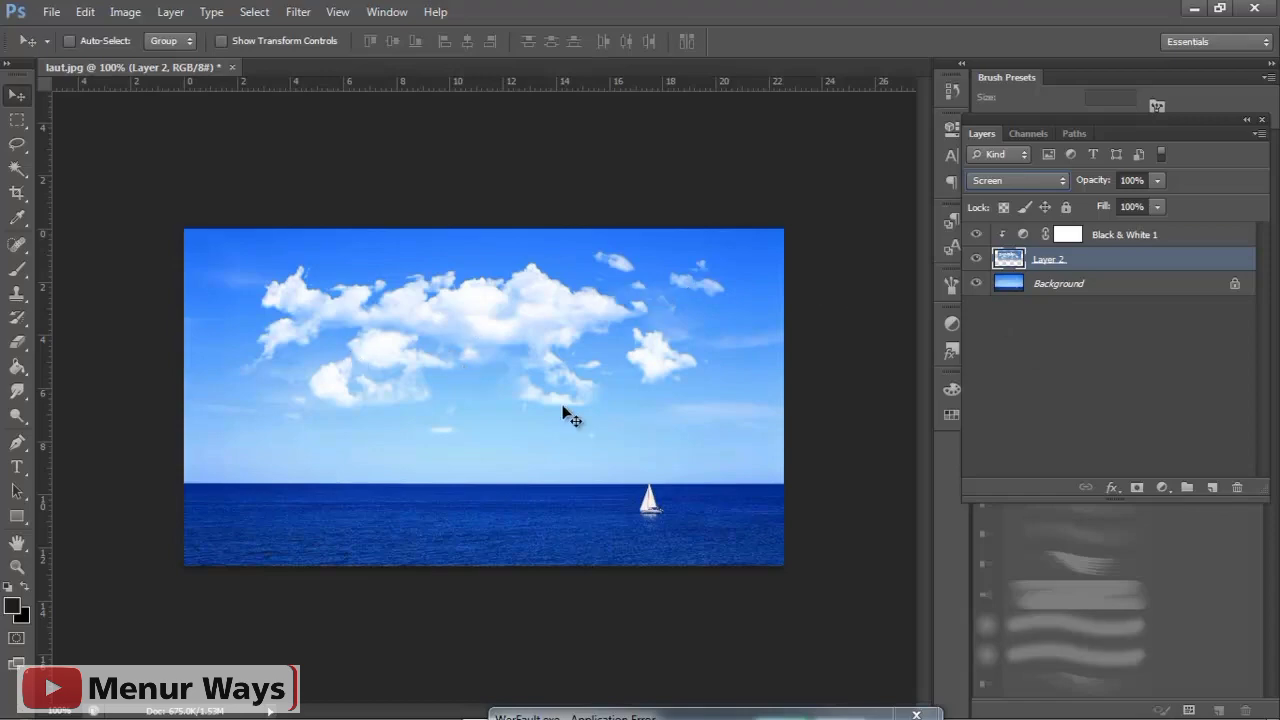
scroll(565, 413, up, 2)
scroll(565, 413, up, 1)
scroll(565, 413, down, 1)
scroll(565, 413, down, 2)
scroll(565, 413, up, 2)
scroll(565, 413, up, 1)
scroll(565, 413, down, 1)
scroll(565, 413, down, 2)
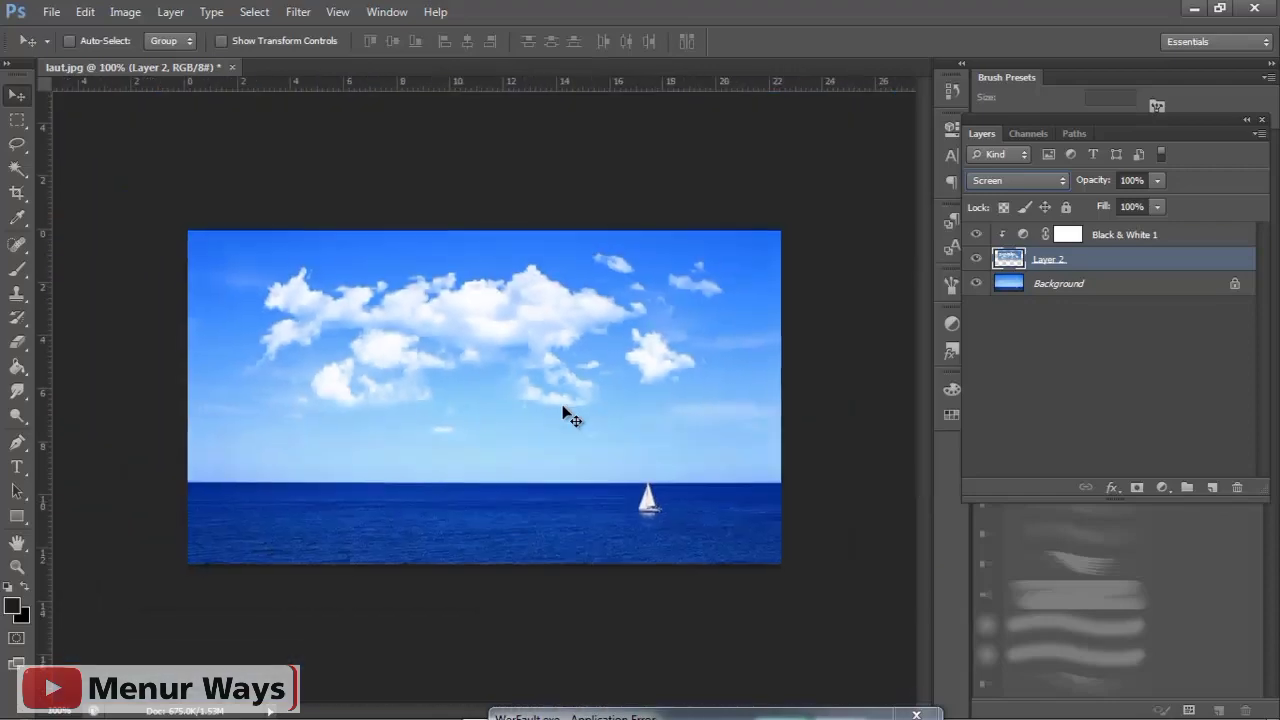
scroll(565, 413, down, 1)
scroll(565, 413, up, 1)
scroll(565, 413, up, 1)
scroll(565, 413, down, 1)
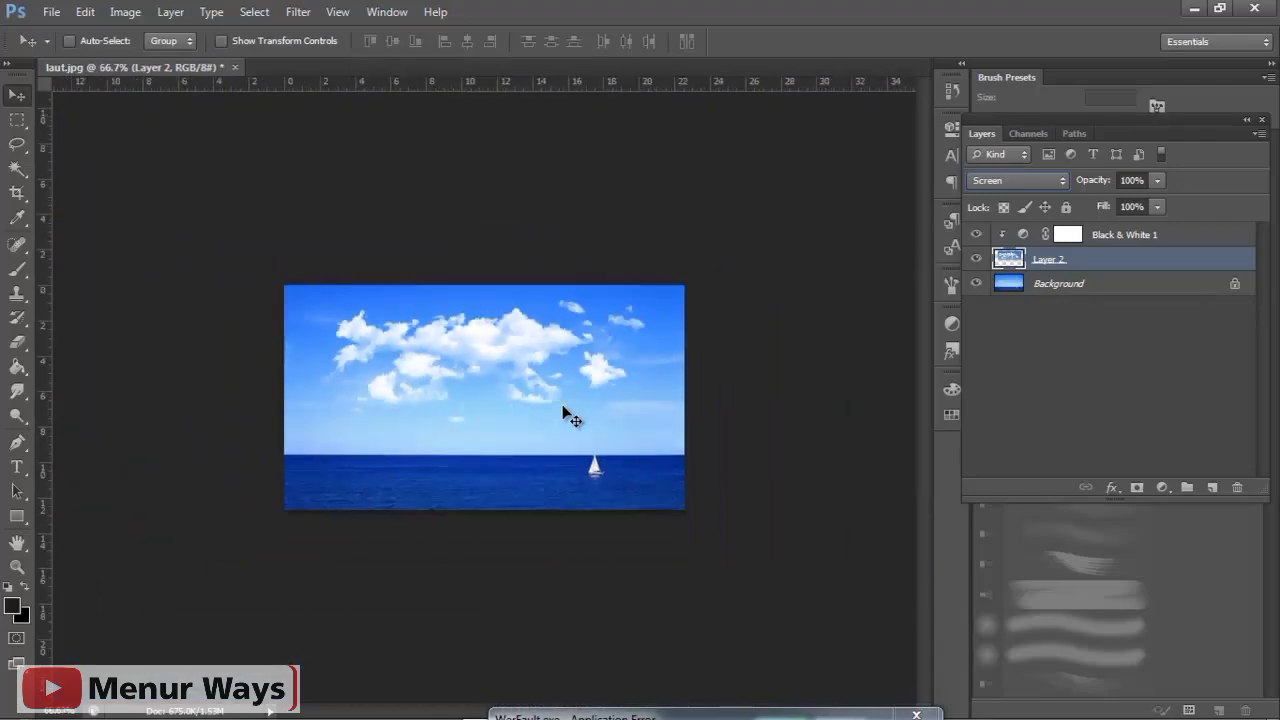
scroll(565, 413, up, 1)
scroll(565, 413, down, 1)
scroll(565, 413, up, 2)
scroll(565, 413, up, 1)
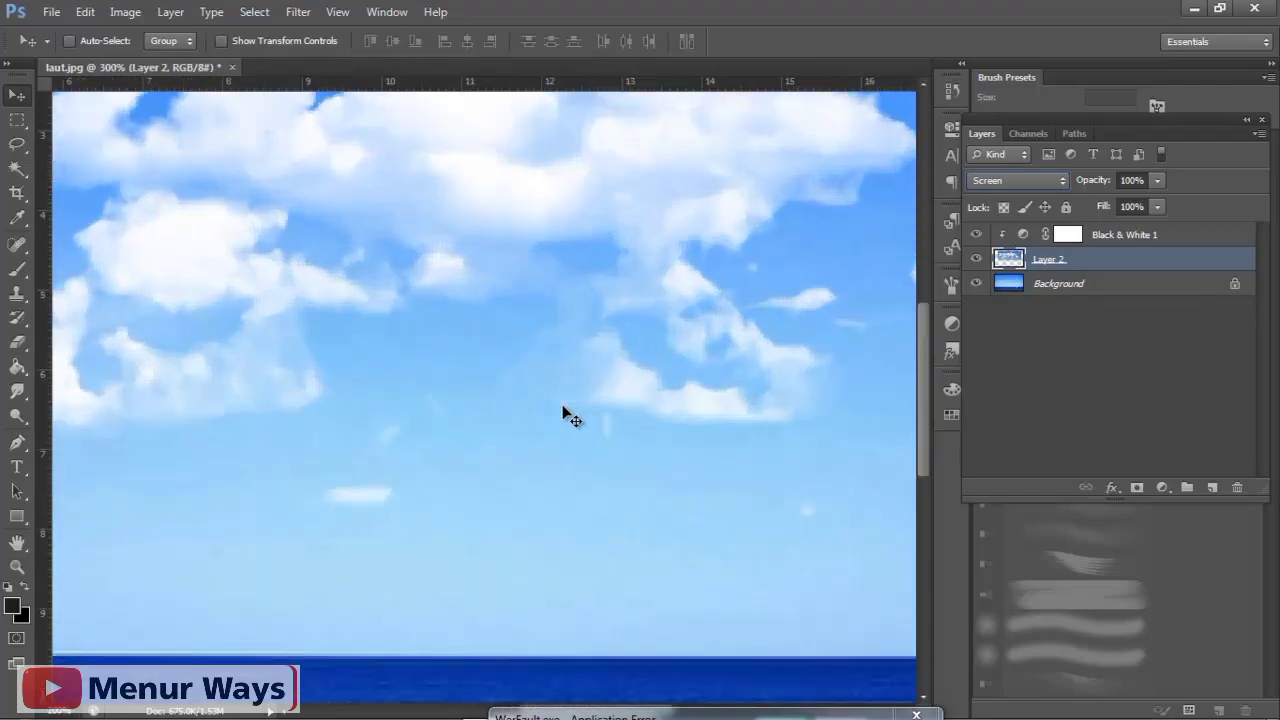
scroll(565, 413, down, 1)
scroll(565, 413, down, 1)
scroll(565, 413, up, 1)
scroll(565, 413, down, 1)
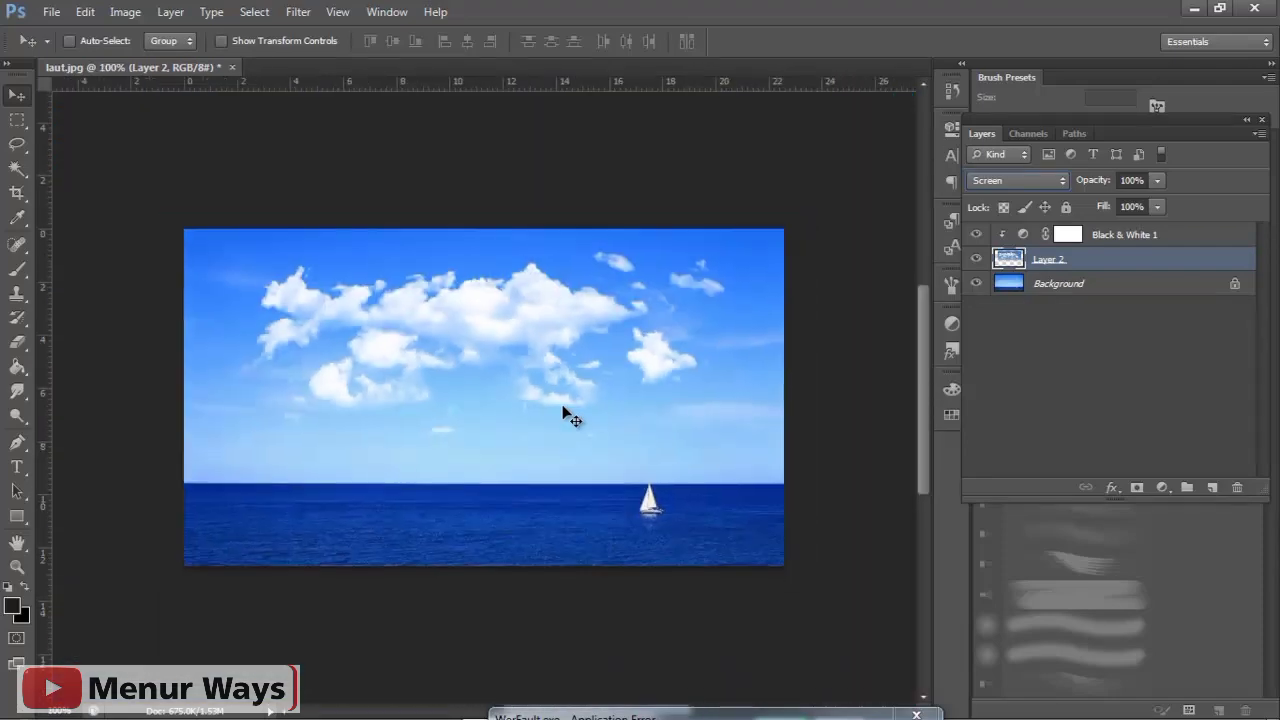
scroll(565, 413, down, 1)
scroll(565, 413, up, 1)
scroll(565, 413, up, 1)
scroll(565, 413, down, 1)
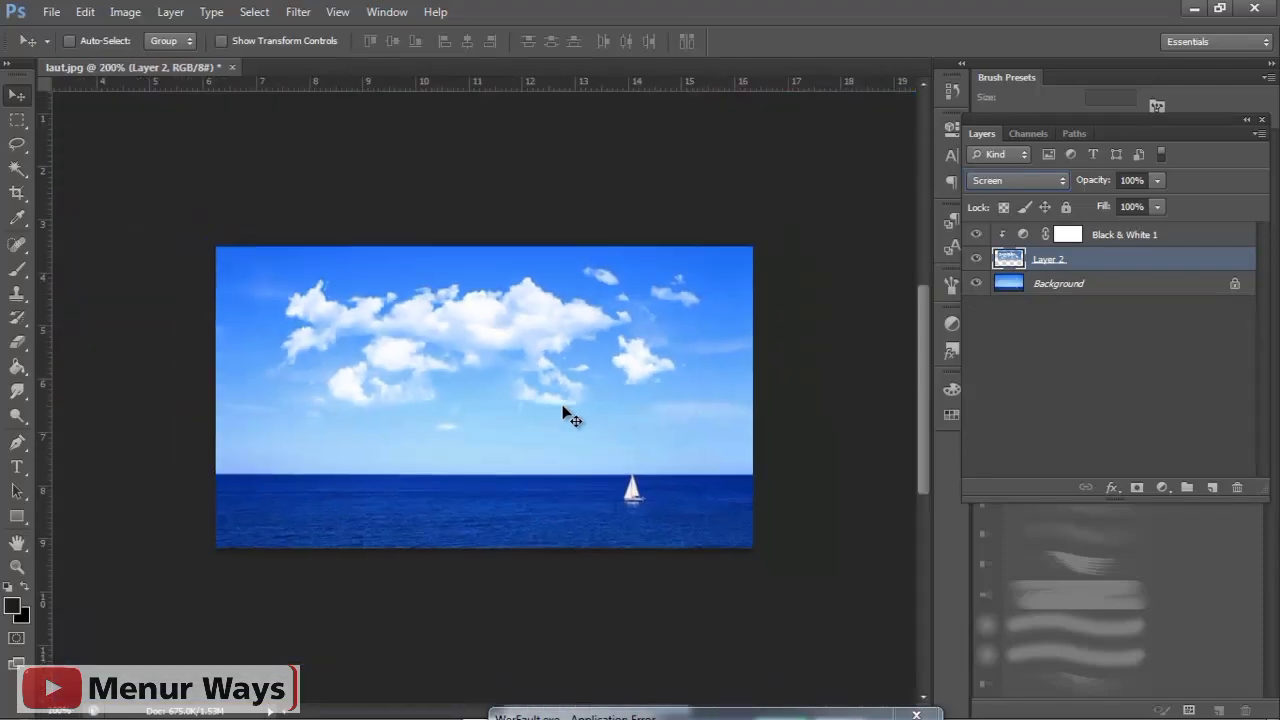
scroll(565, 413, down, 2)
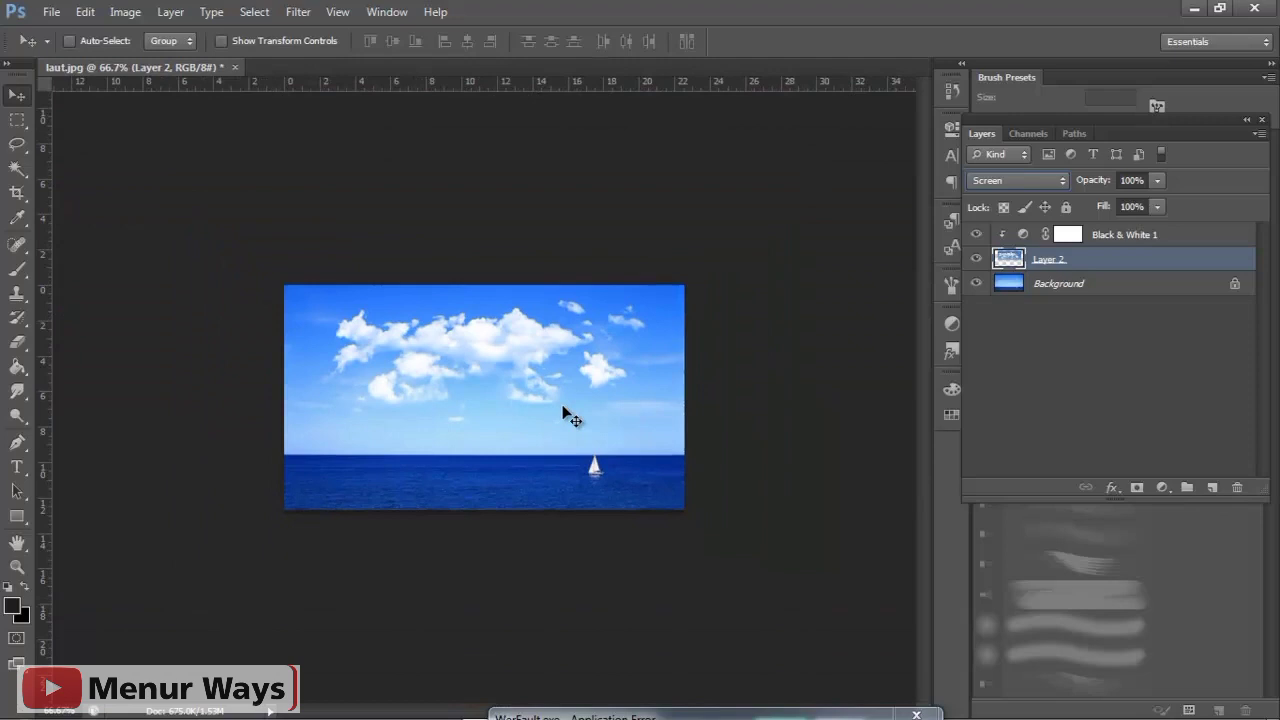
Step: Enlarge the Layer 2 clouds to about 118.5% and commit the transform
key(ctrl+t)
mouse_move(660, 421)
mouse_down()
mouse_move(675, 416)
mouse_move(663, 431)
mouse_up()
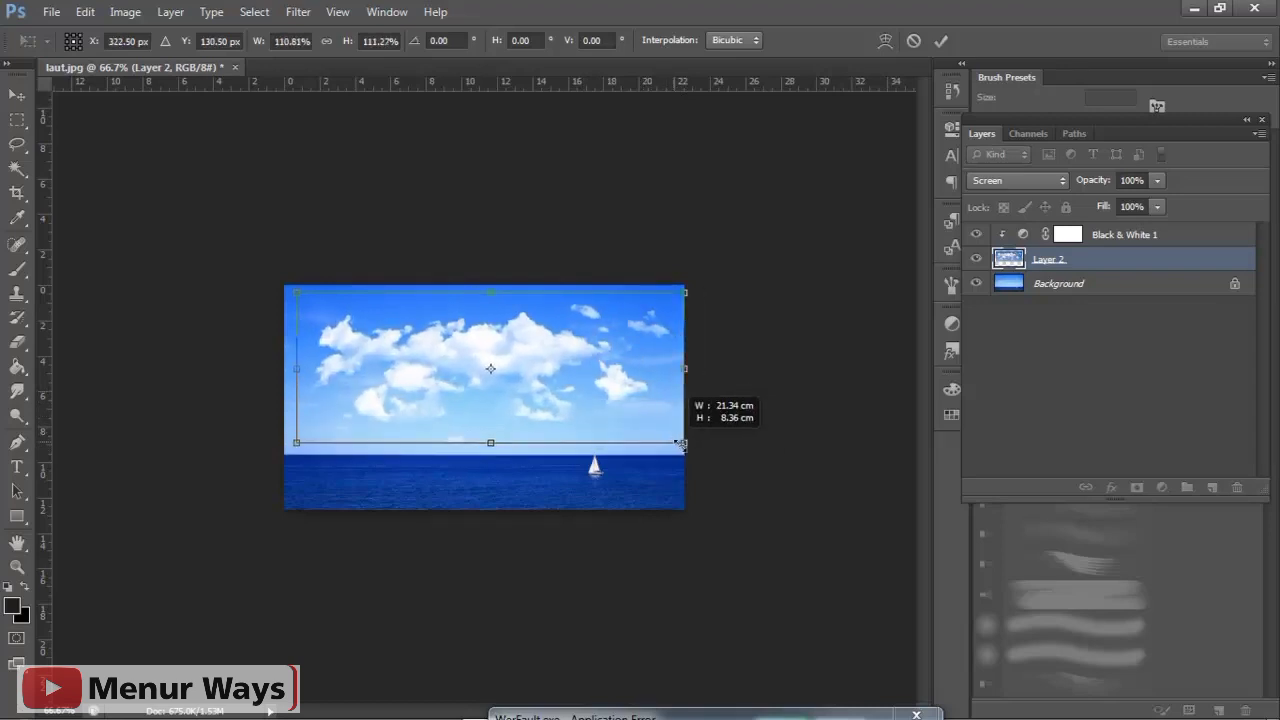
drag(663, 431, 667, 434)
drag(630, 394, 624, 405)
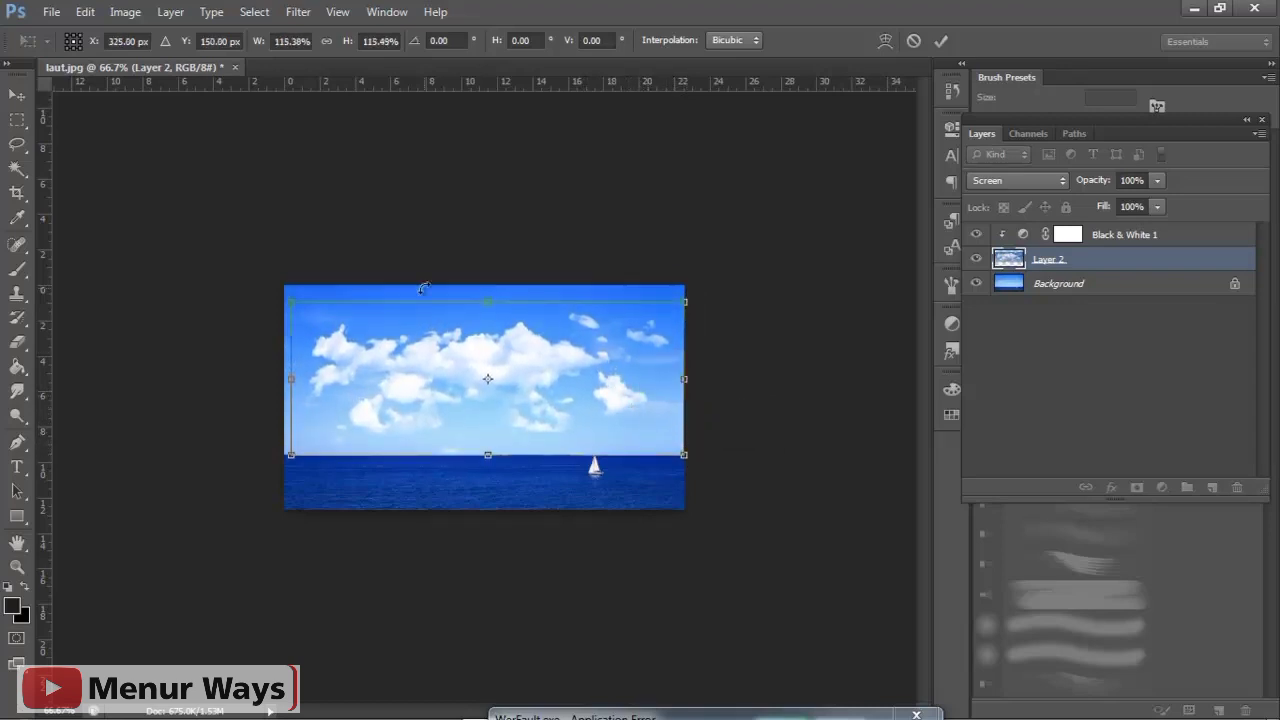
drag(292, 297, 289, 289)
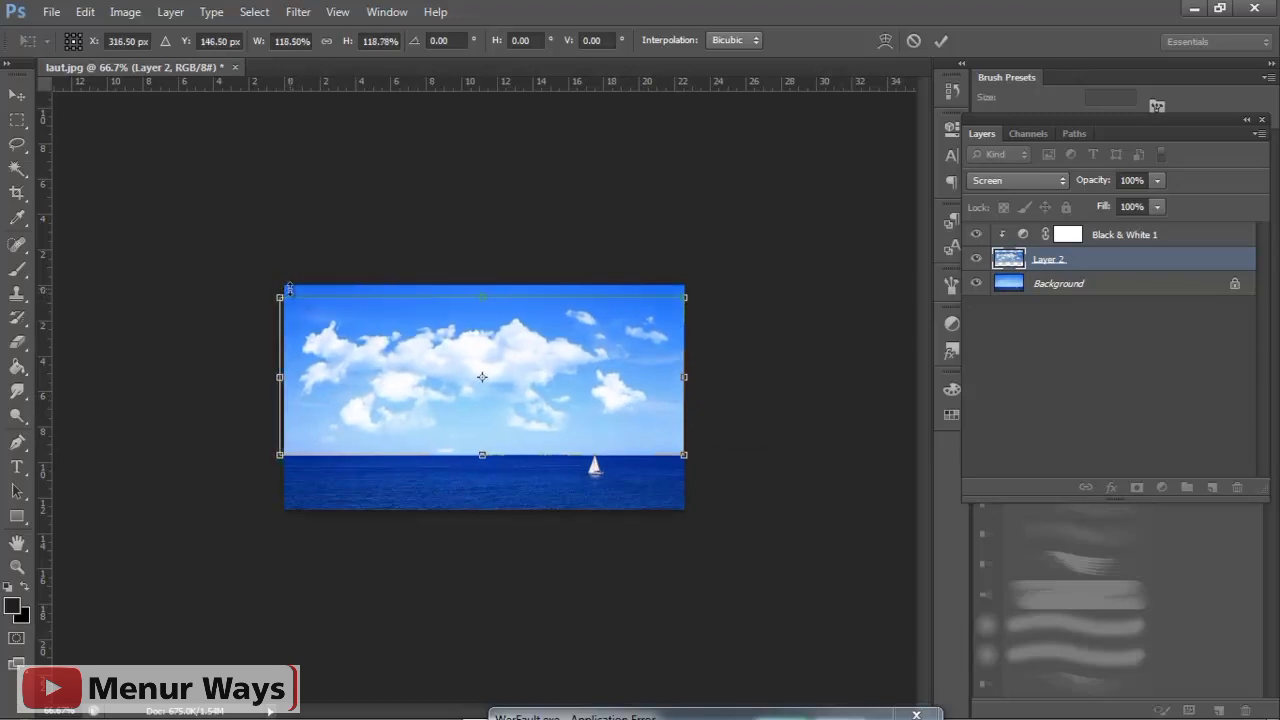
double_click(369, 342)
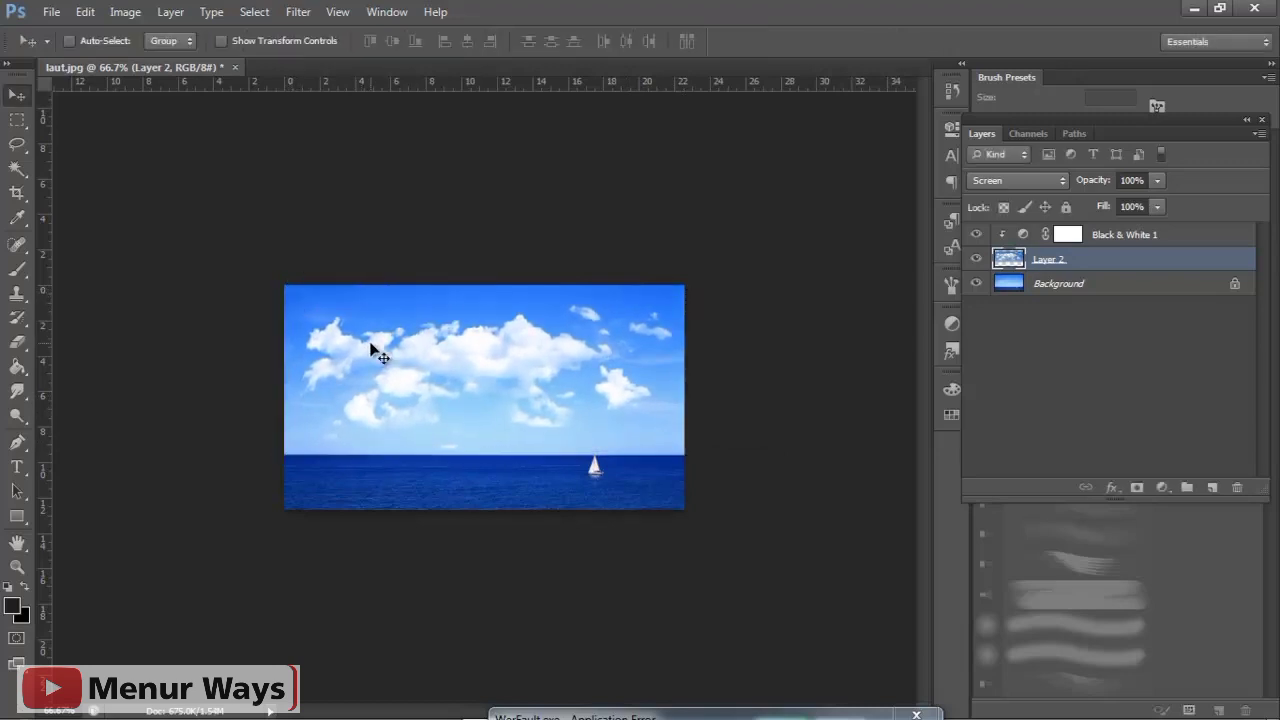
Step: At 100% view, shrink the clouds slightly and move them right into place across the sky
key(ctrl+equal)
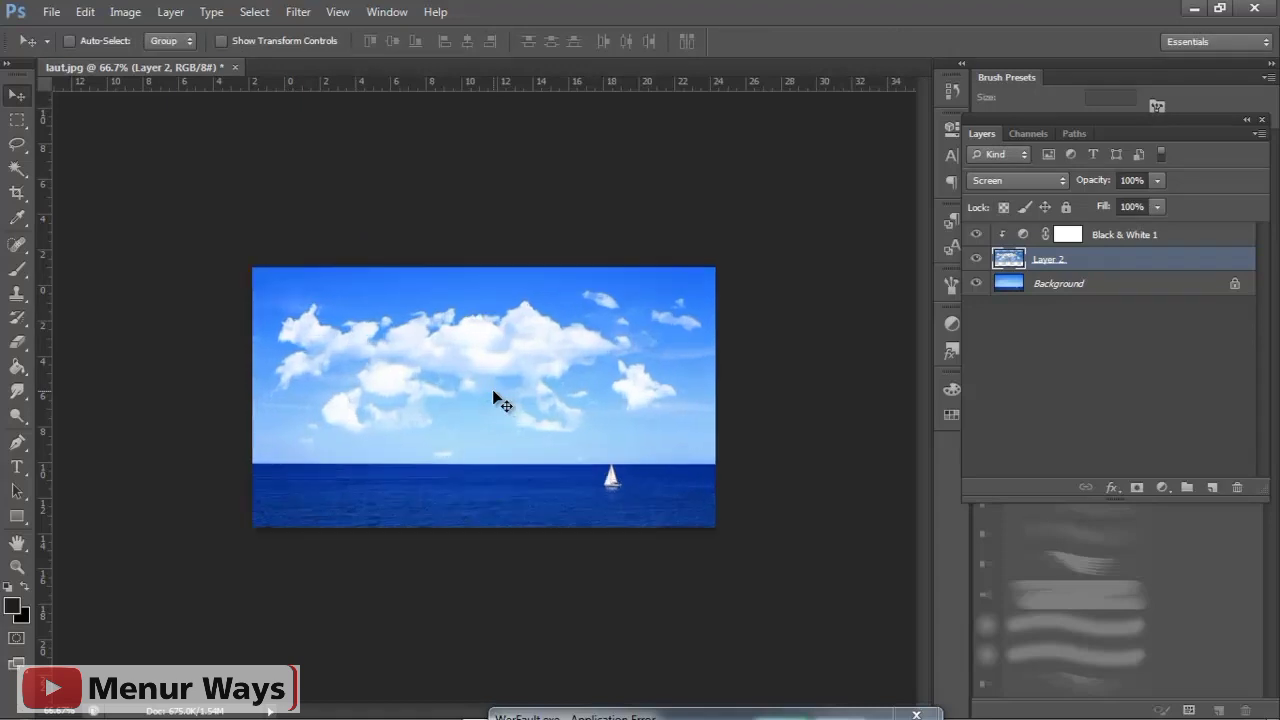
key(ctrl+t)
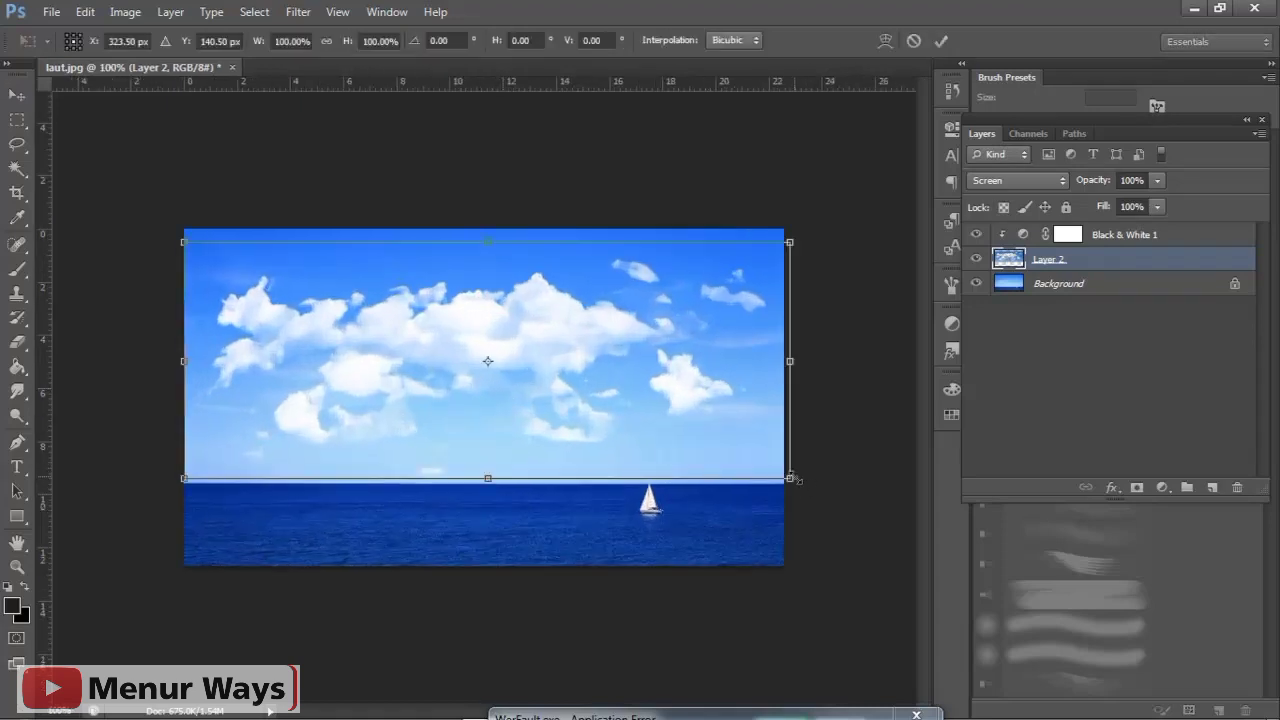
drag(790, 478, 758, 462)
key(Return)
drag(688, 387, 705, 386)
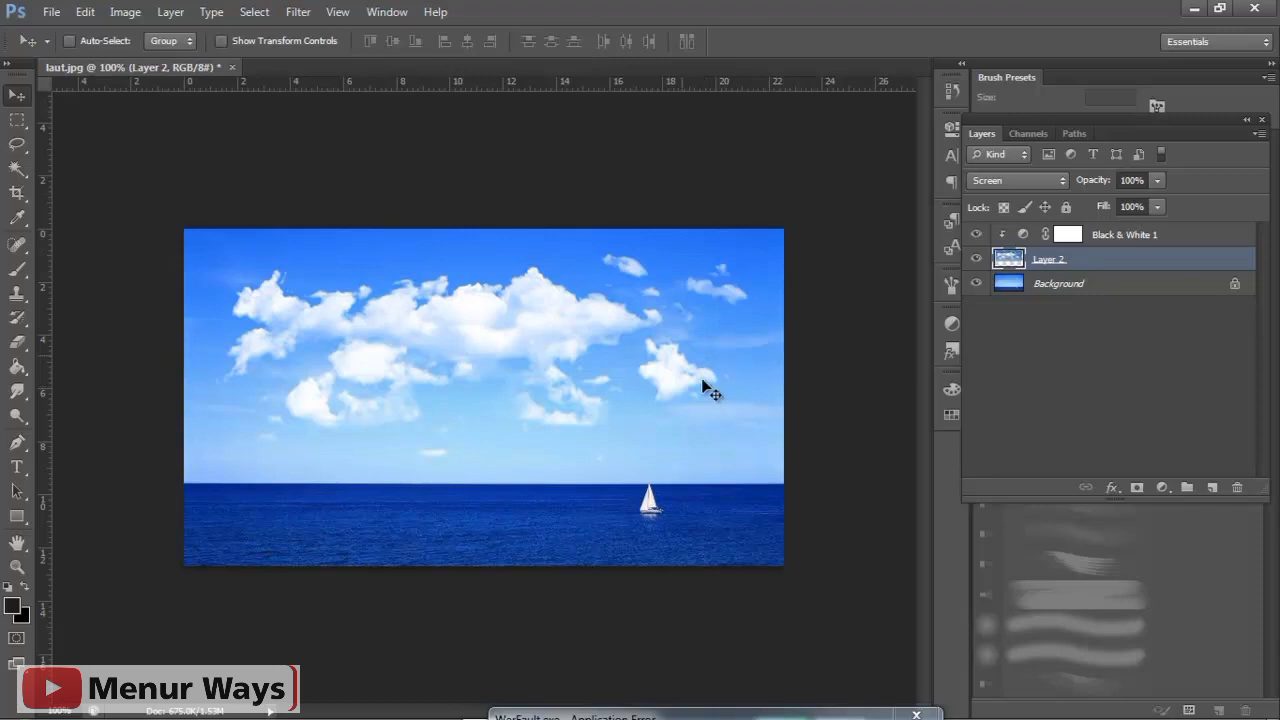